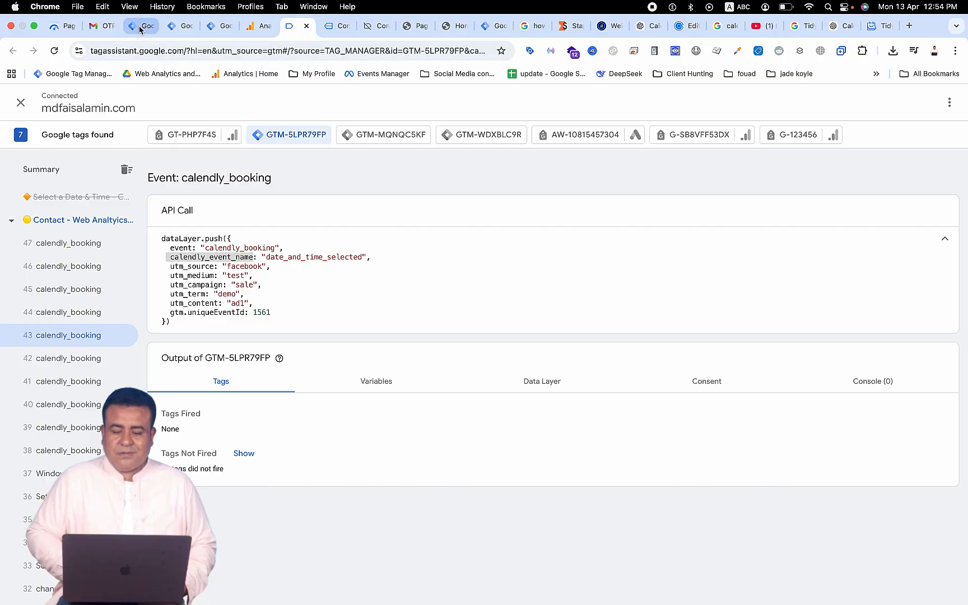
# Step: Switch to the Tag Manager workspace and review the script and firing trigger of the "2026 UTM - Capture & Store" tag
pyautogui.click(185, 26)
pyautogui.click(205, 27)
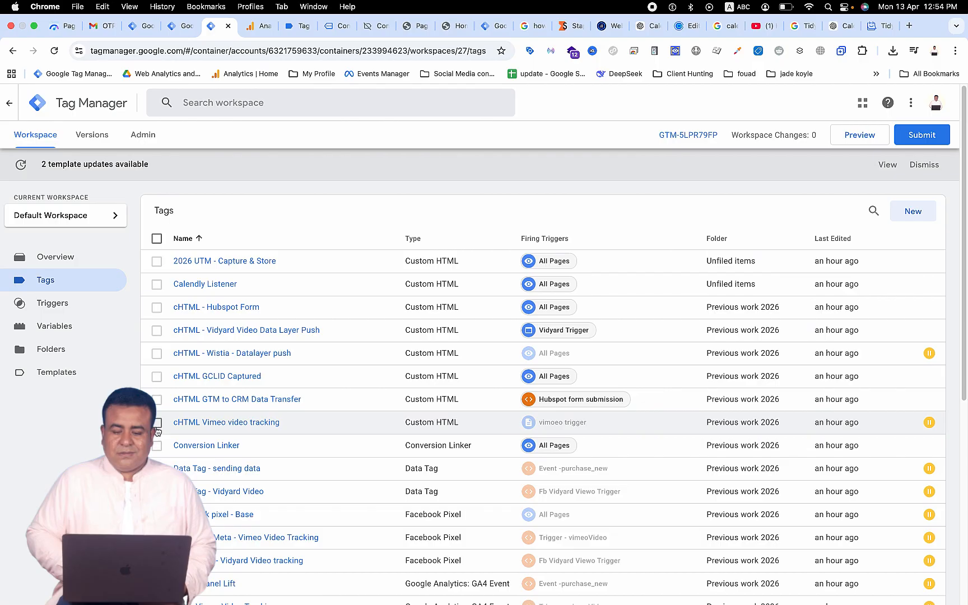
pyautogui.click(219, 265)
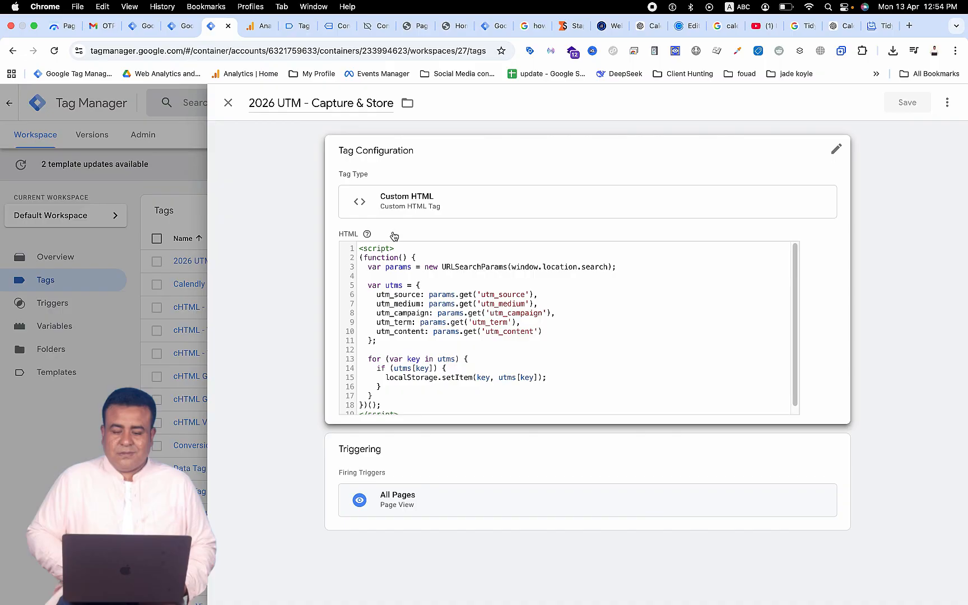
pyautogui.click(228, 104)
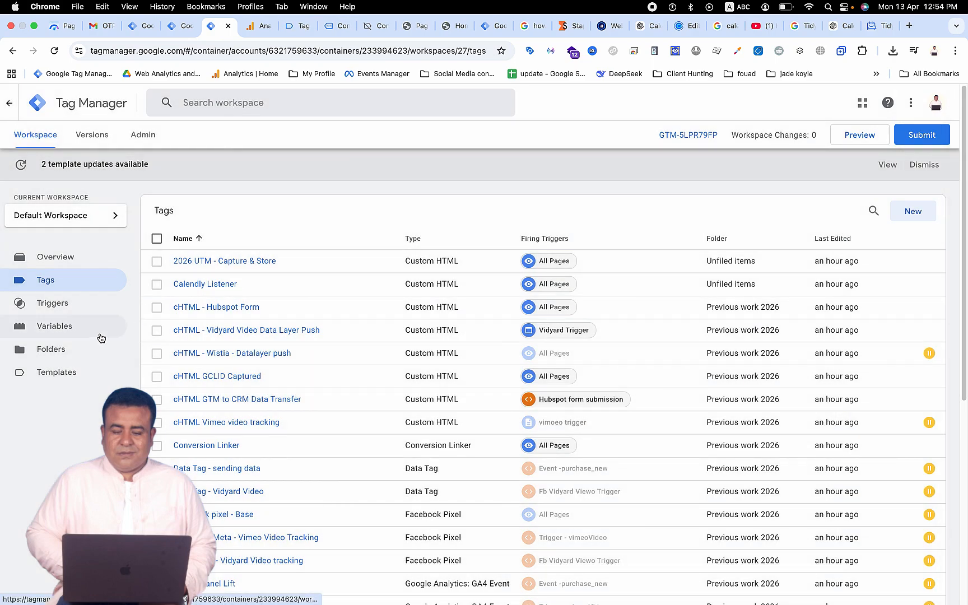
# Step: Search the workspace's user-defined variables for "js"
pyautogui.click(101, 336)
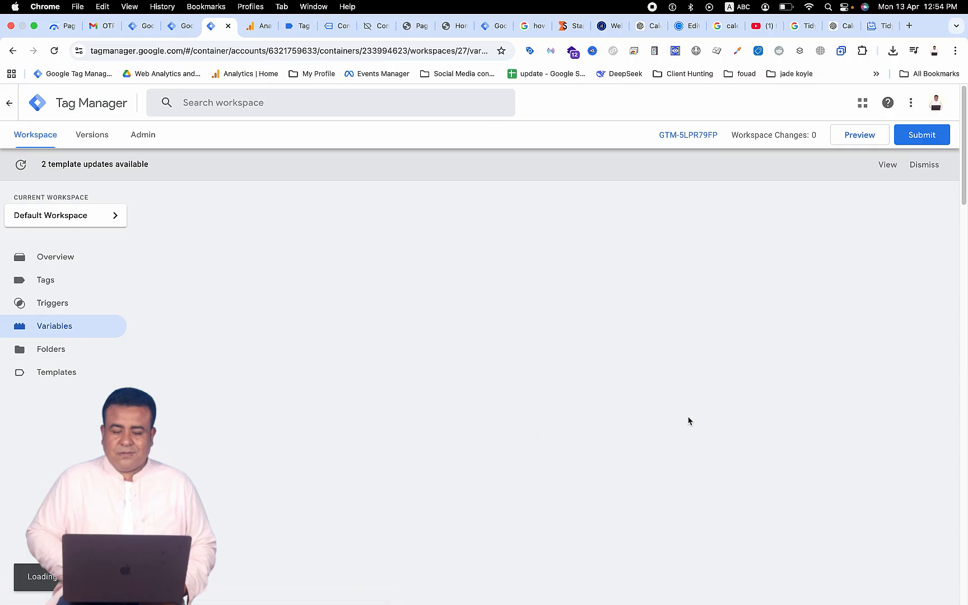
pyautogui.scroll(-15, 712, 440)
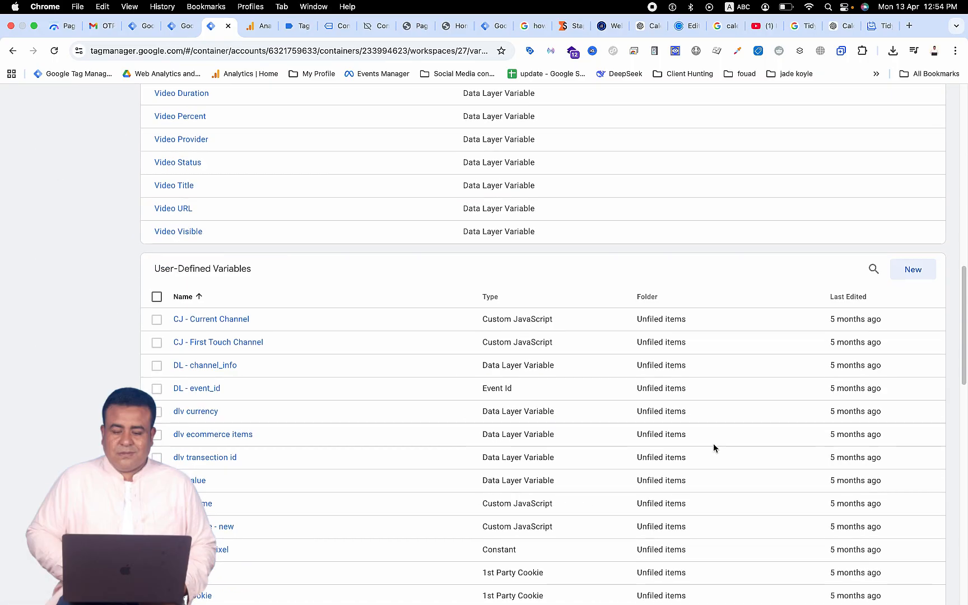
pyautogui.click(868, 273)
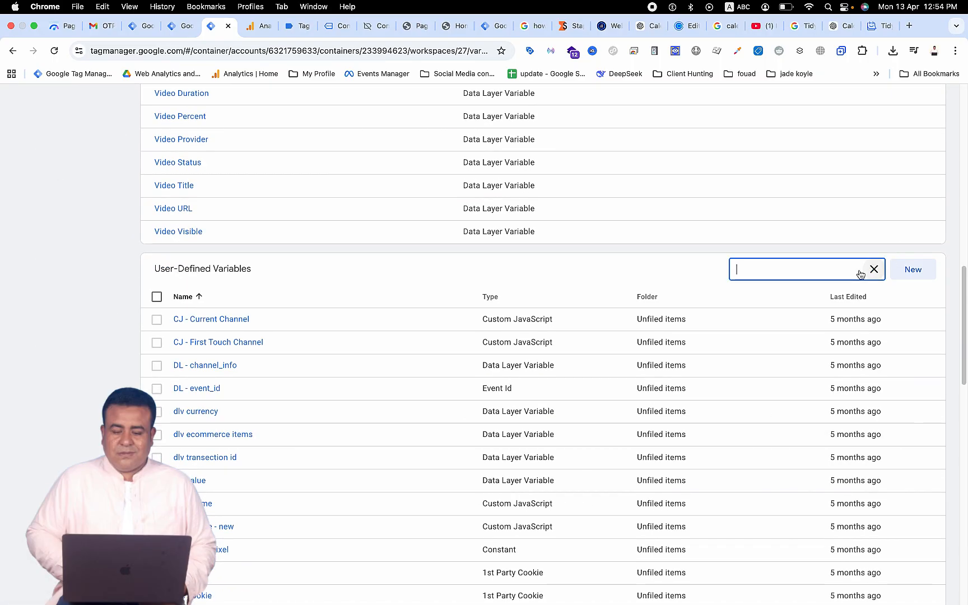
pyautogui.click(803, 269)
pyautogui.write('js')
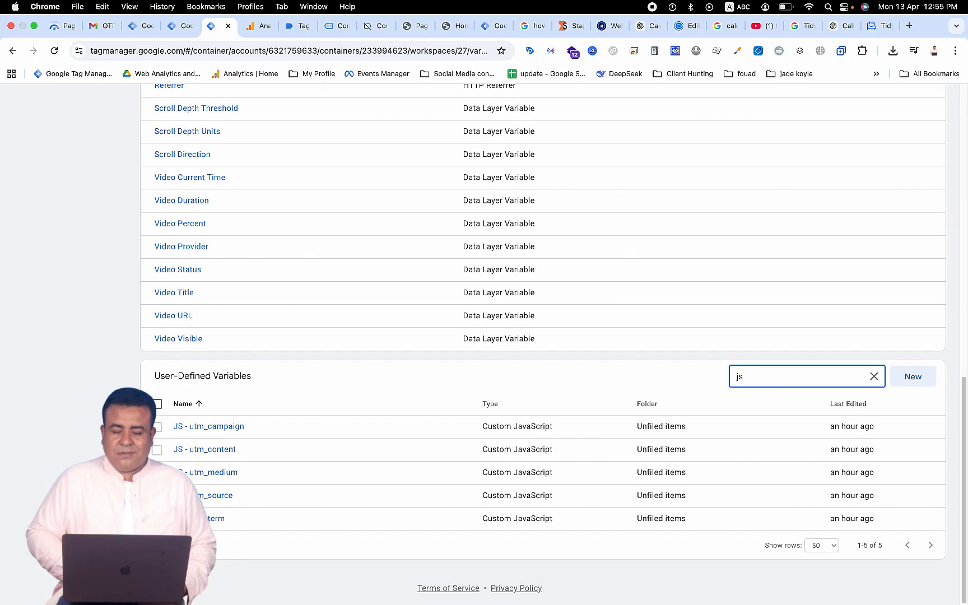
# Step: Review the custom JavaScript variables for utm_campaign, utm_medium and utm_source, closing each without changes
pyautogui.click(201, 427)
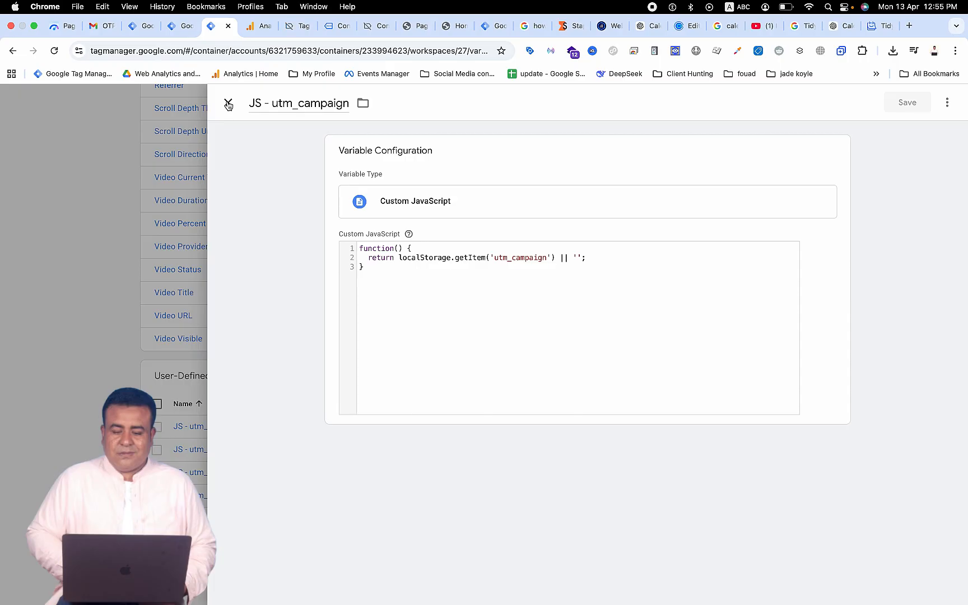
pyautogui.click(229, 106)
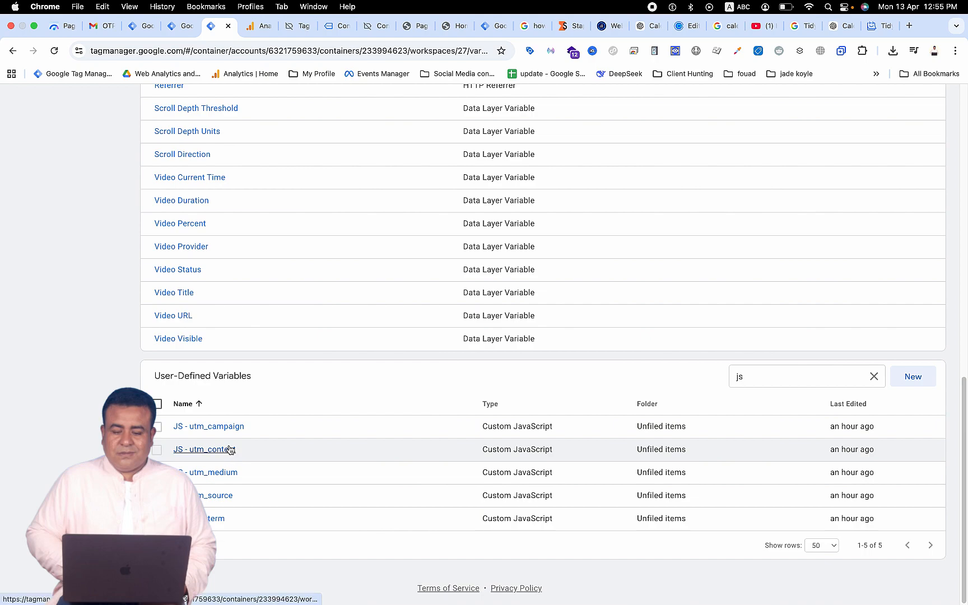
pyautogui.click(233, 472)
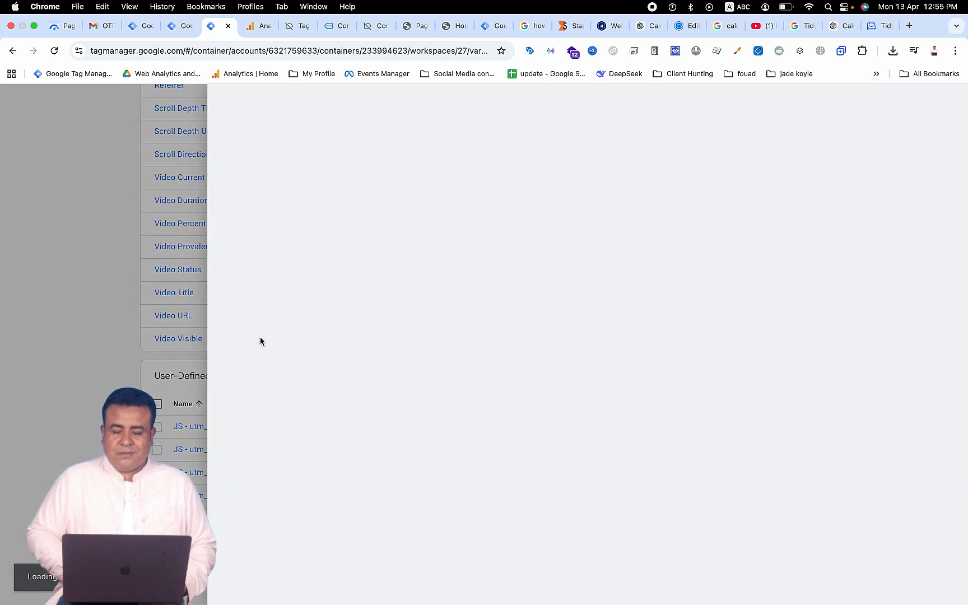
pyautogui.click(228, 106)
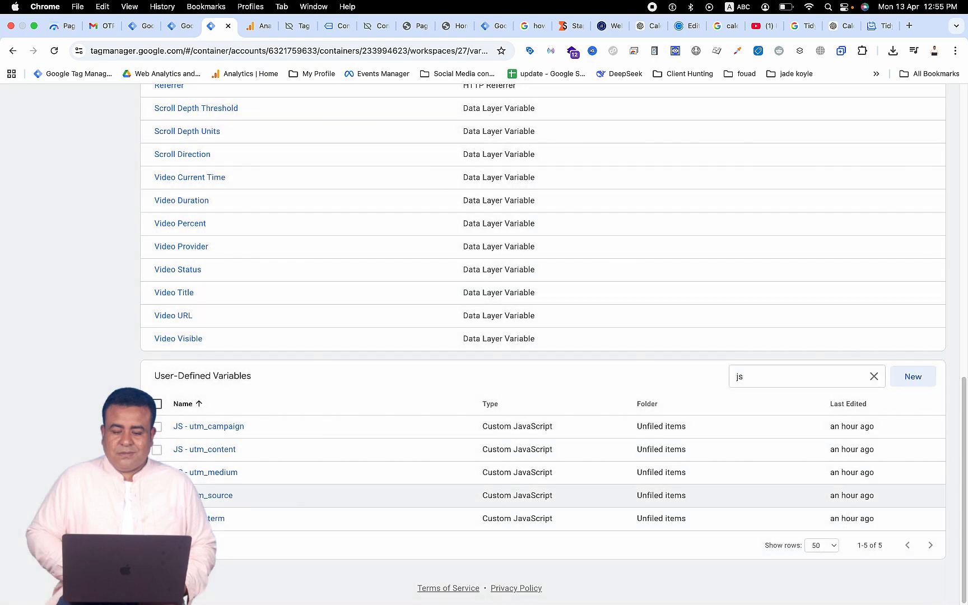
pyautogui.click(221, 495)
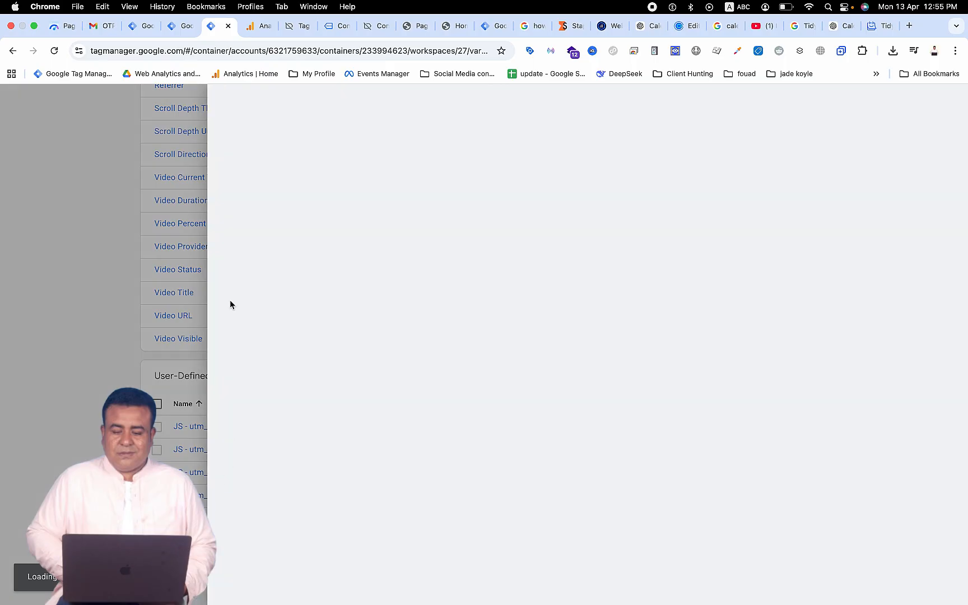
pyautogui.click(228, 103)
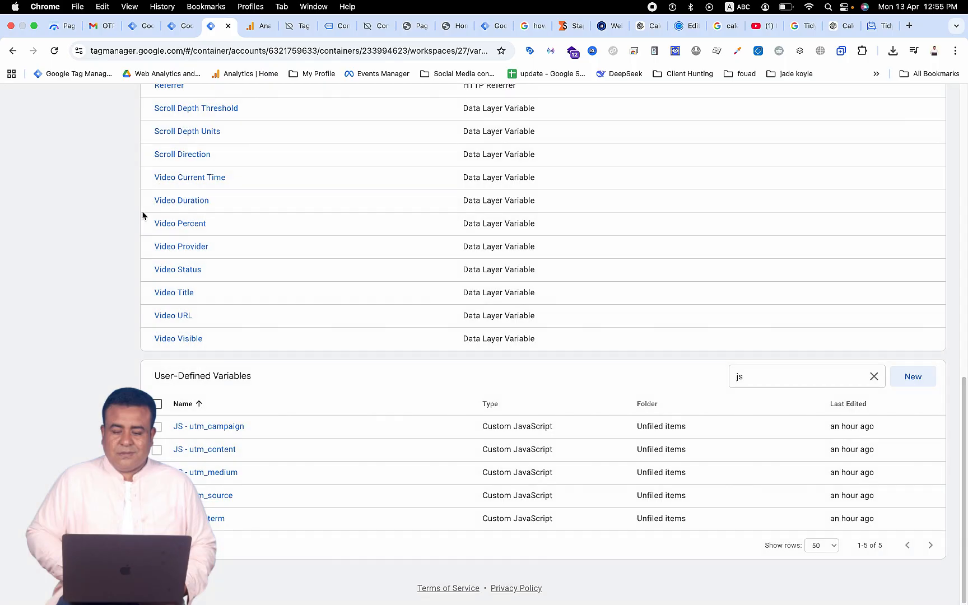
# Step: Review the "Calendly Listener" tag's custom HTML script and firing trigger in the workspace's tags, and close it
pyautogui.scroll(12, 31, 396)
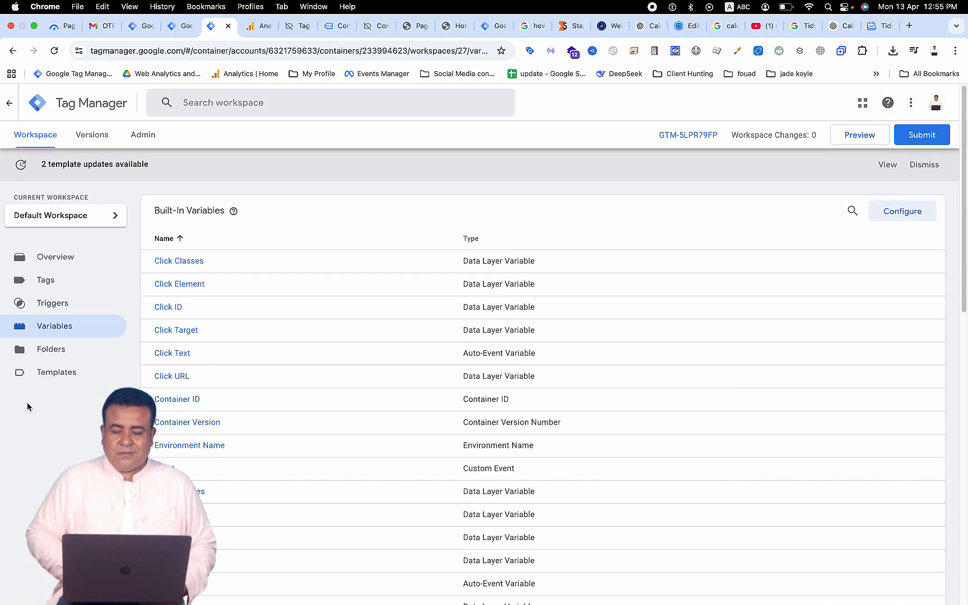
pyautogui.click(65, 292)
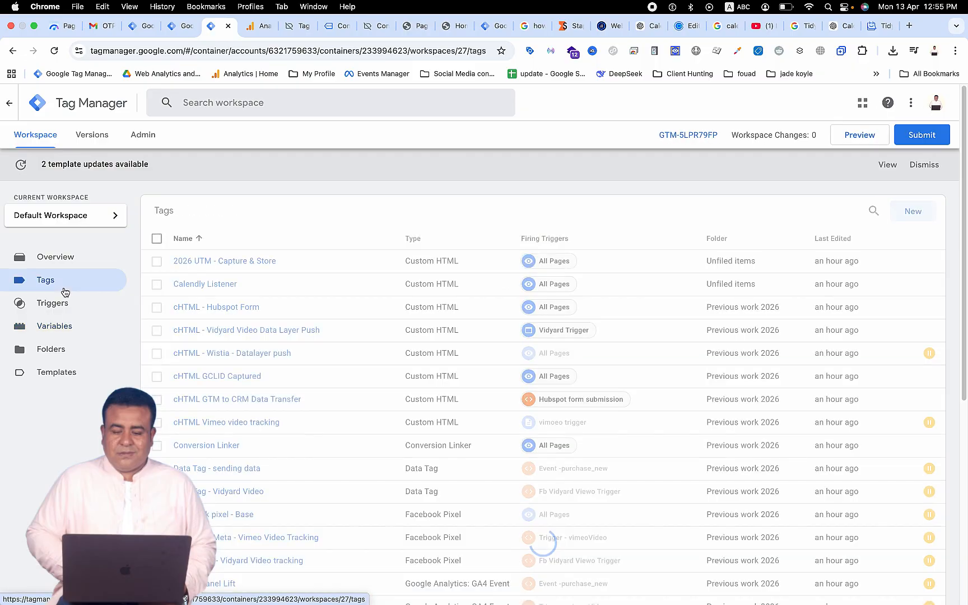
pyautogui.click(185, 285)
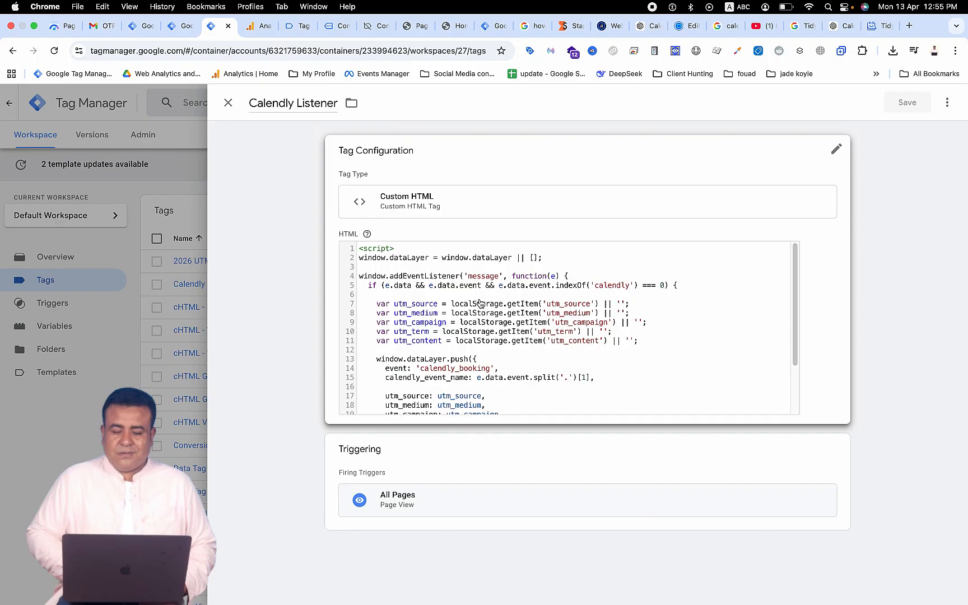
pyautogui.click(228, 102)
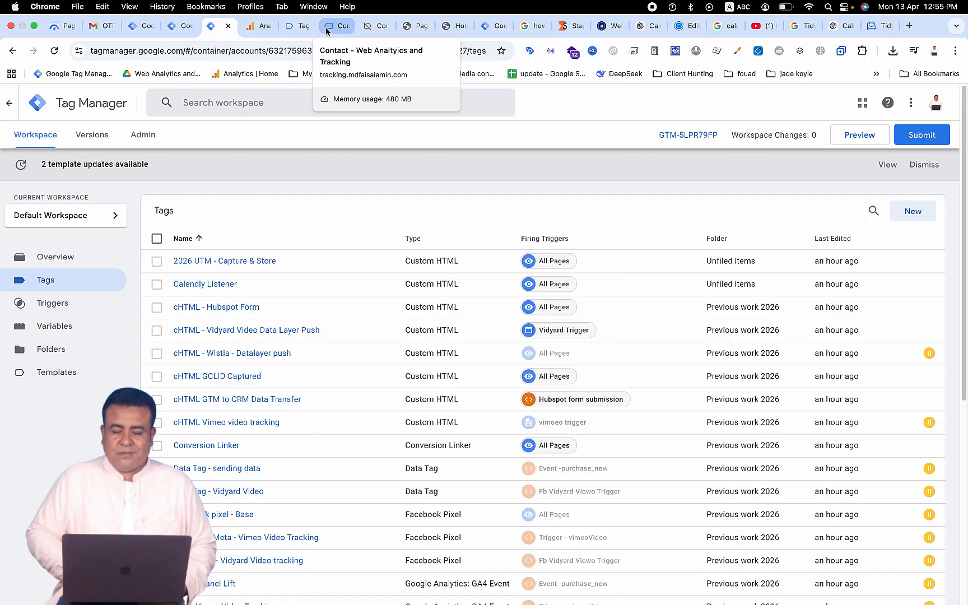
# Step: Switch to Tag Assistant and inspect the API calls of several calendly_booking events, plus the variables of event 47
pyautogui.click(301, 28)
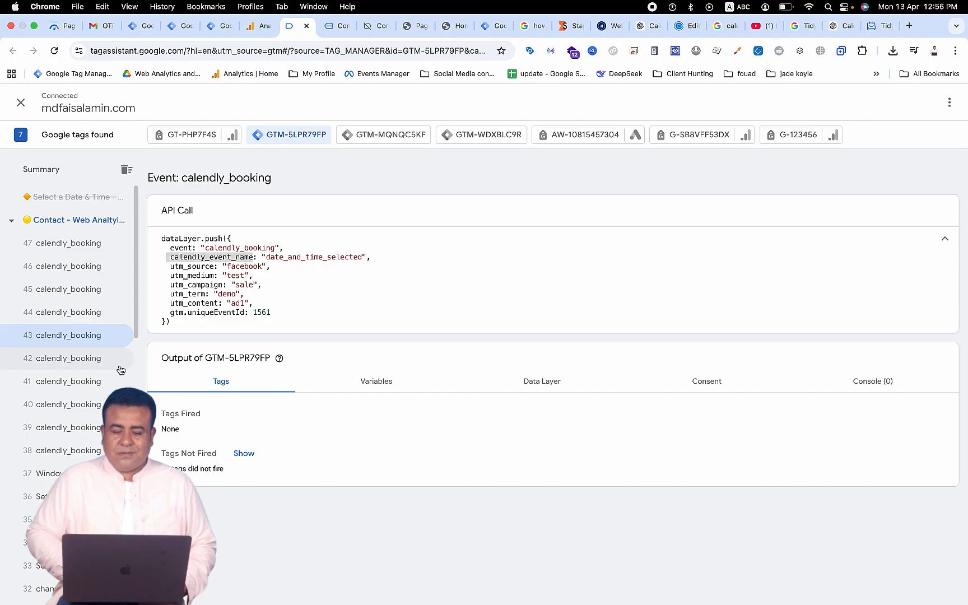
pyautogui.click(107, 318)
pyautogui.click(87, 382)
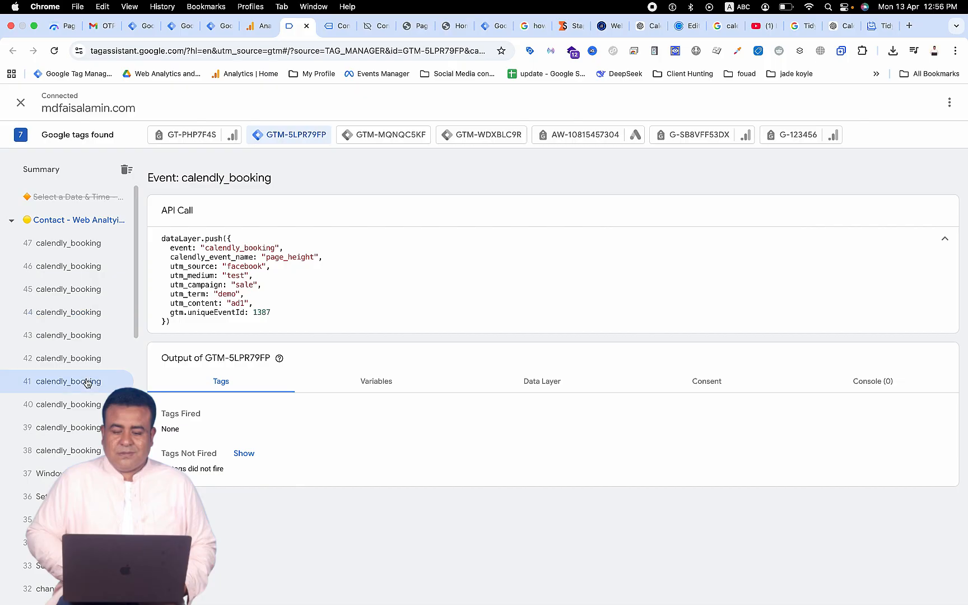
pyautogui.click(85, 405)
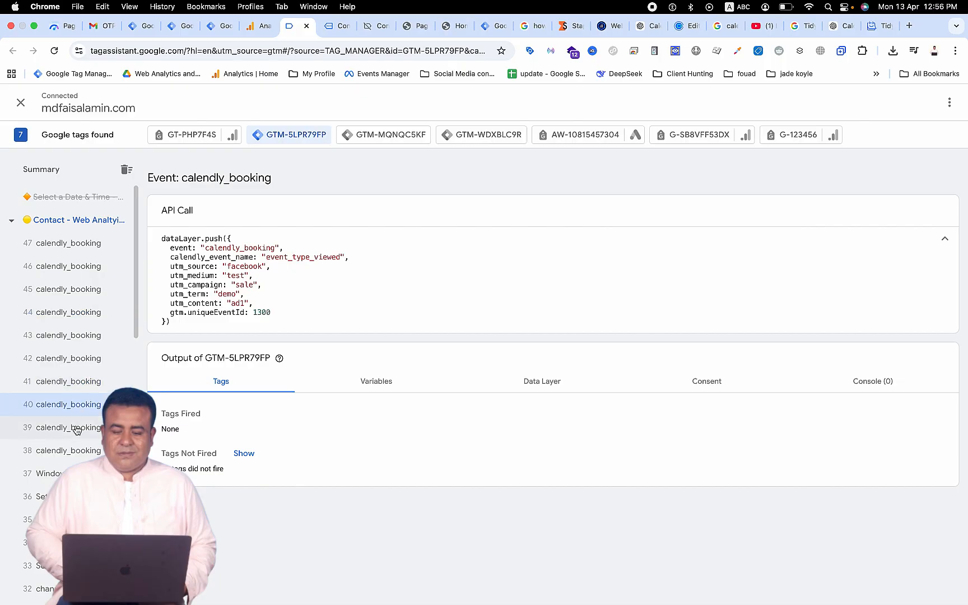
pyautogui.click(77, 430)
pyautogui.click(76, 243)
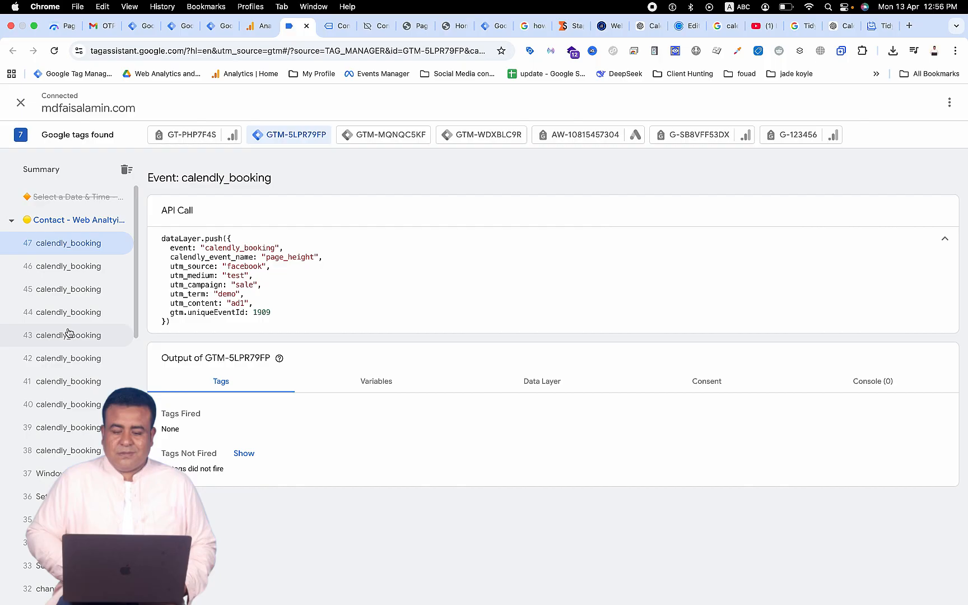
pyautogui.click(376, 383)
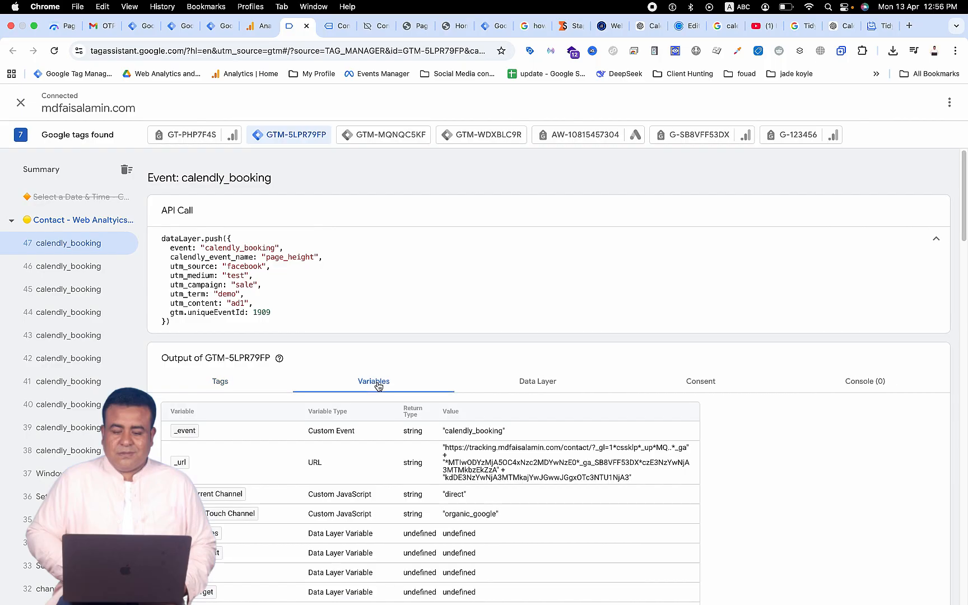
# Step: Start a new preview of container GTM-5LPR79FP from Tag Manager and check the UTM parameters in the connected site's address
pyautogui.click(208, 26)
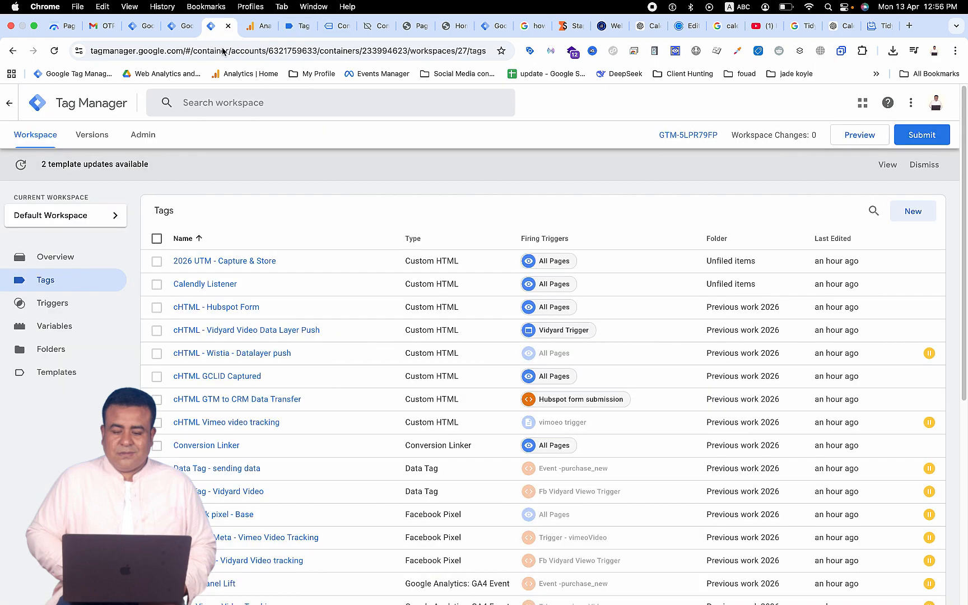
pyautogui.click(850, 140)
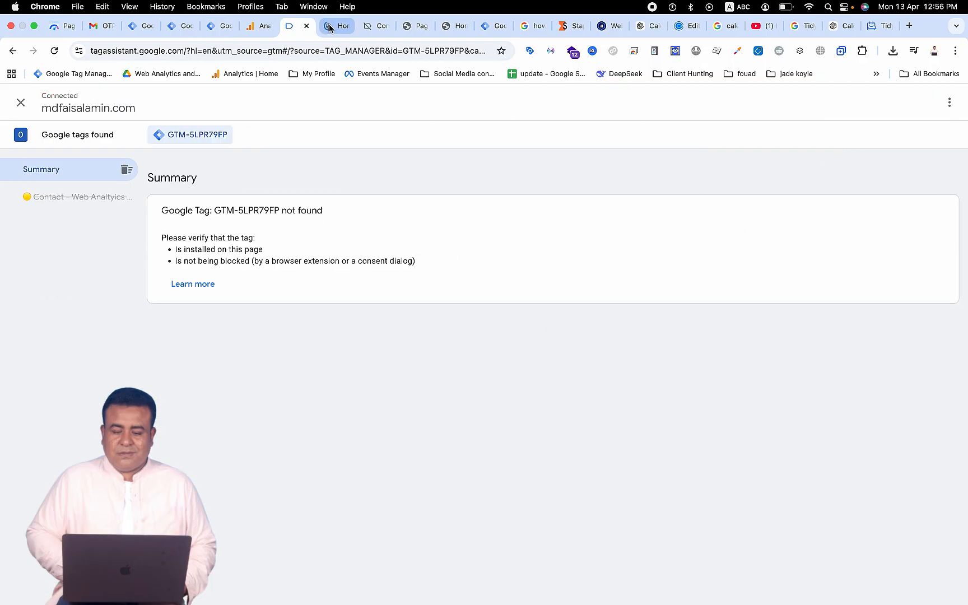
pyautogui.click(332, 25)
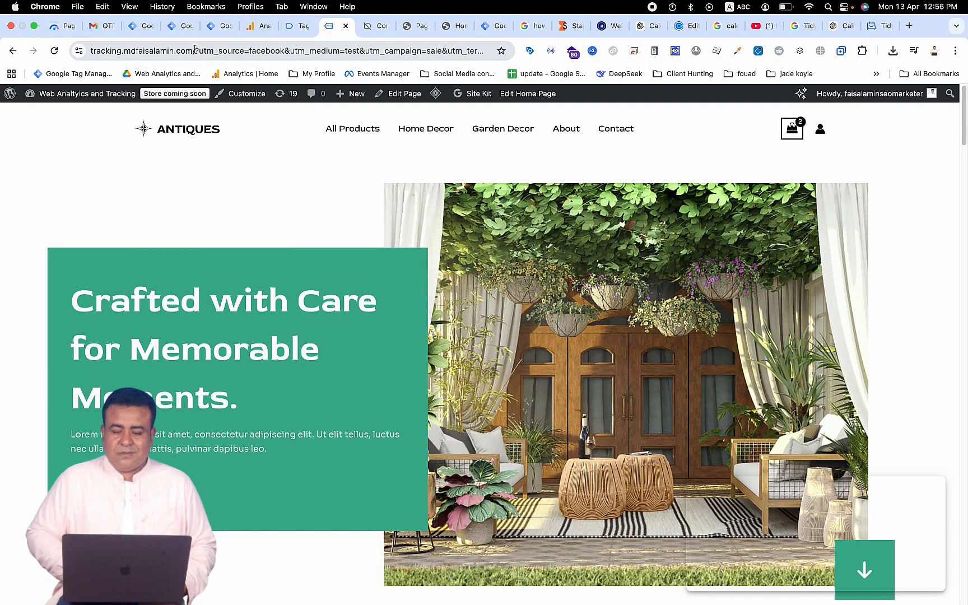
pyautogui.moveTo(195, 50); pyautogui.dragTo(278, 59)
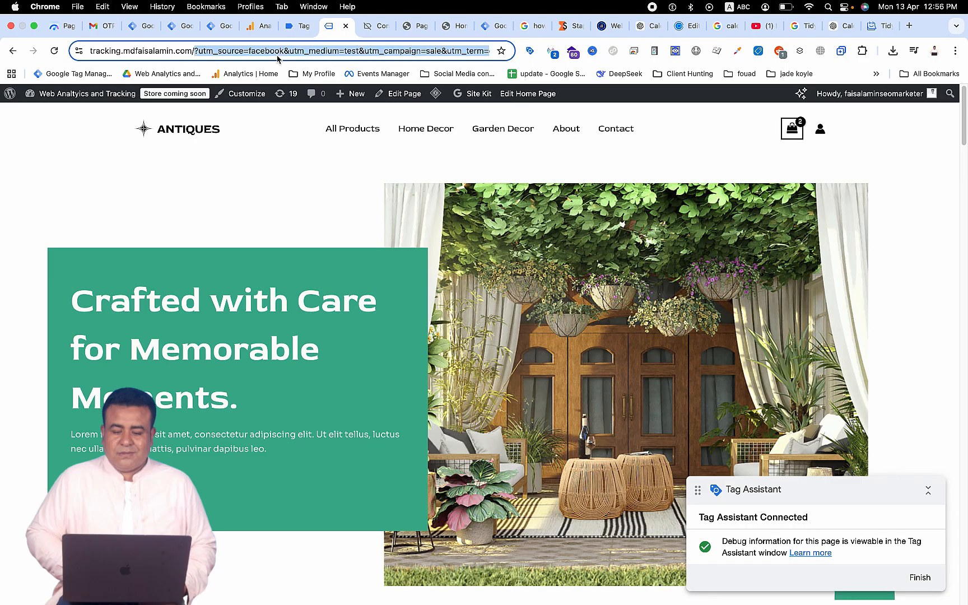
# Step: Select the 8:45pm slot on Thursday, April 16, 2026 in the contact page's Calendly booking widget and continue to the details form
pyautogui.click(618, 133)
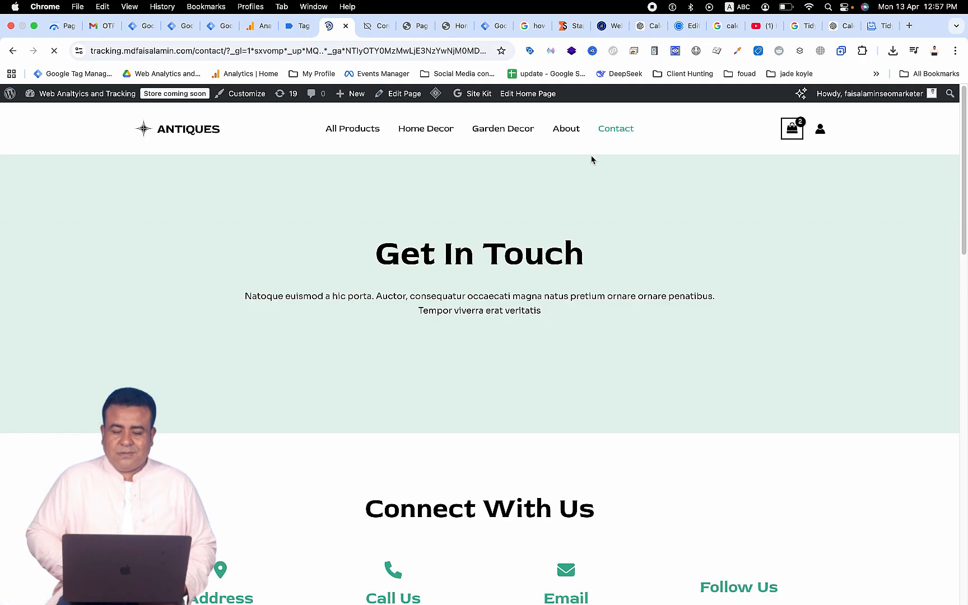
pyautogui.scroll(-10, 291, 422)
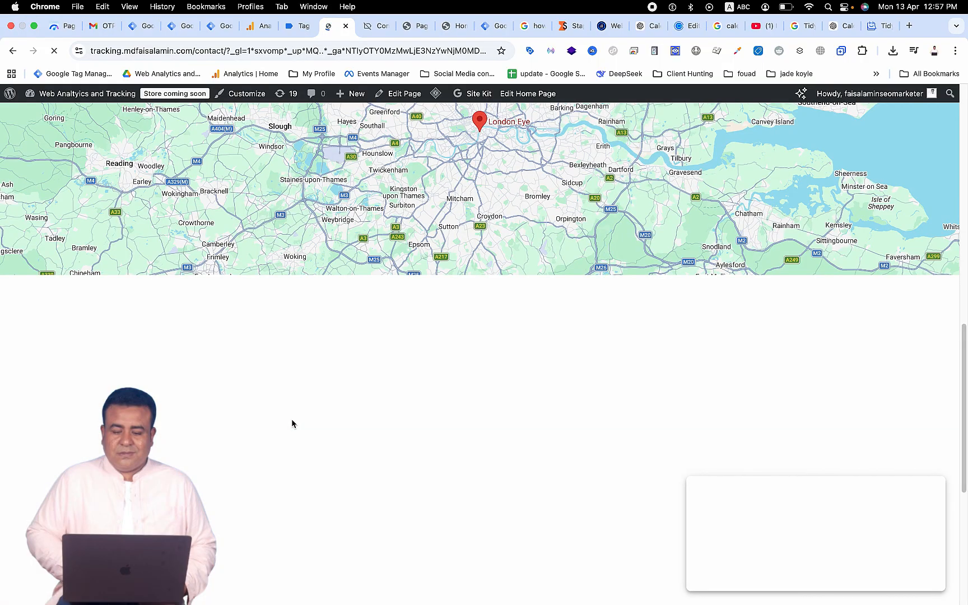
pyautogui.scroll(-3, 291, 424)
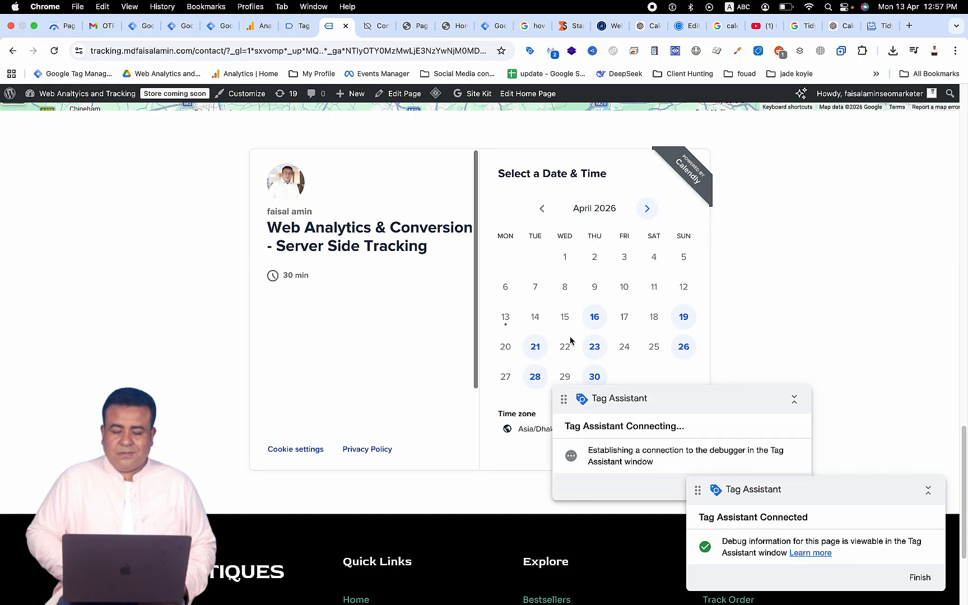
pyautogui.click(596, 318)
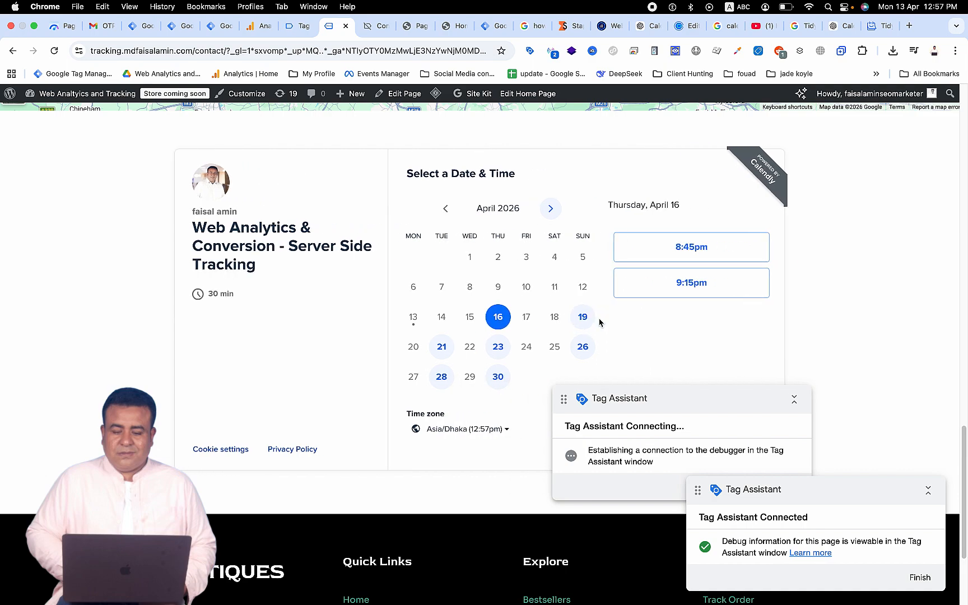
pyautogui.click(671, 256)
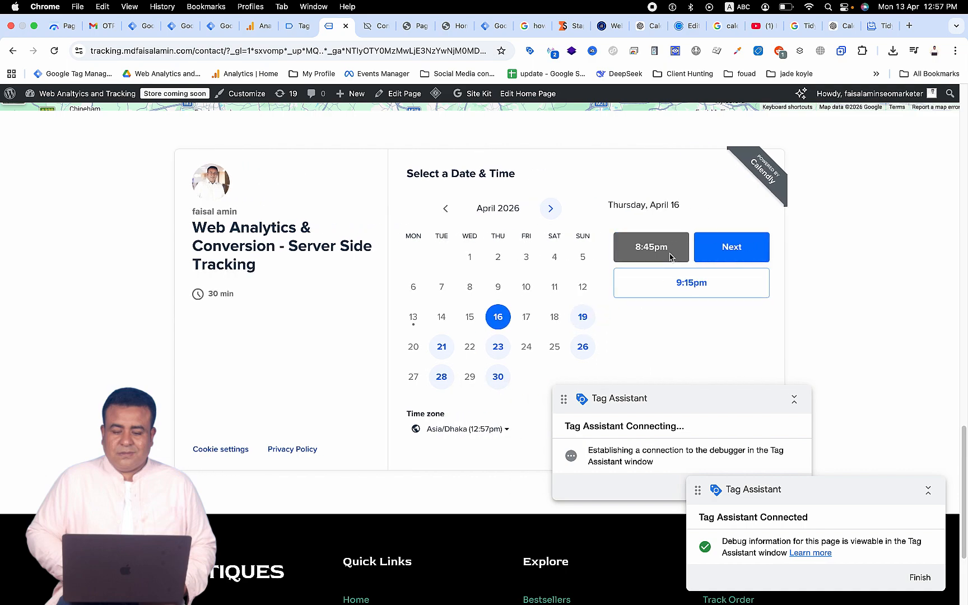
pyautogui.click(710, 252)
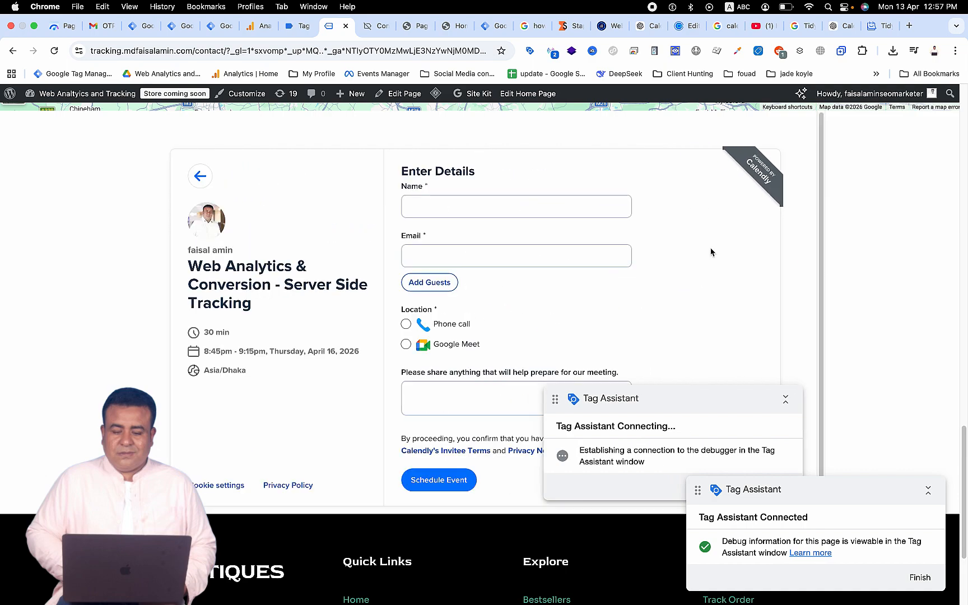
# Step: Fill in the invitee's name and email, choose Google Meet as the location, and schedule the event
pyautogui.click(484, 199)
pyautogui.click(491, 237)
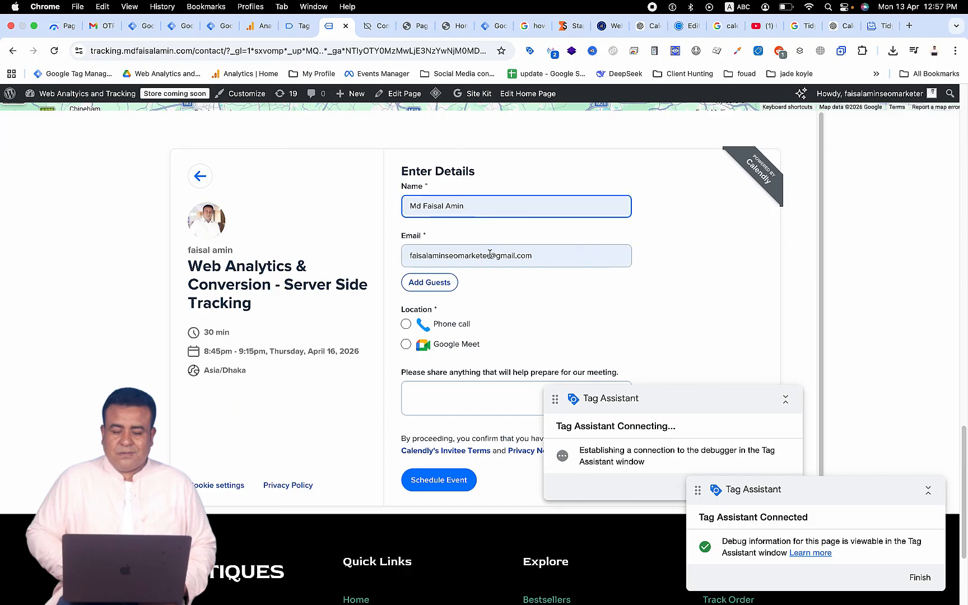
pyautogui.click(406, 345)
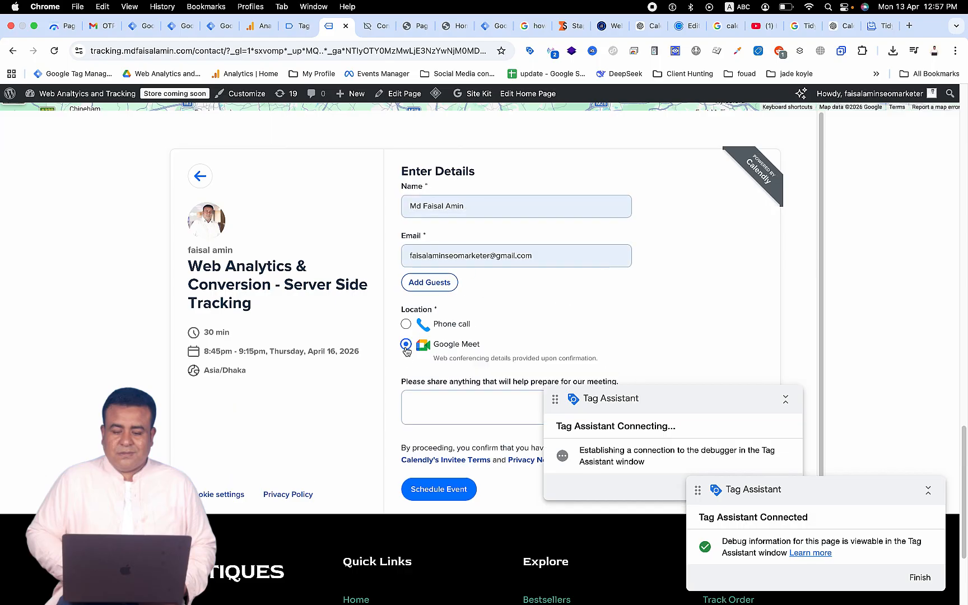
pyautogui.scroll(-1, 503, 365)
pyautogui.click(436, 470)
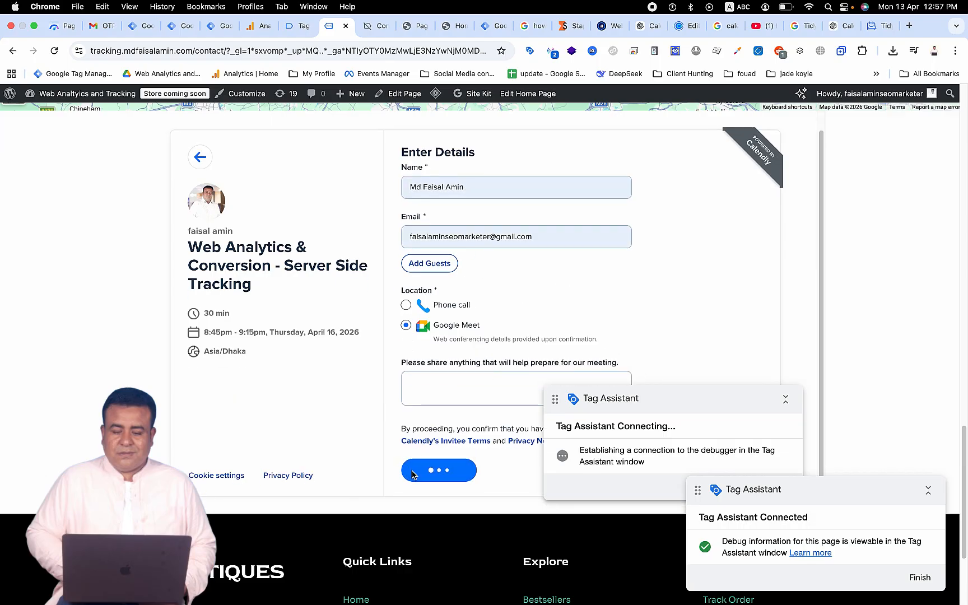
# Step: Switch to Tag Assistant and examine the UTM values in the API call of calendly_booking event 51
pyautogui.click(299, 27)
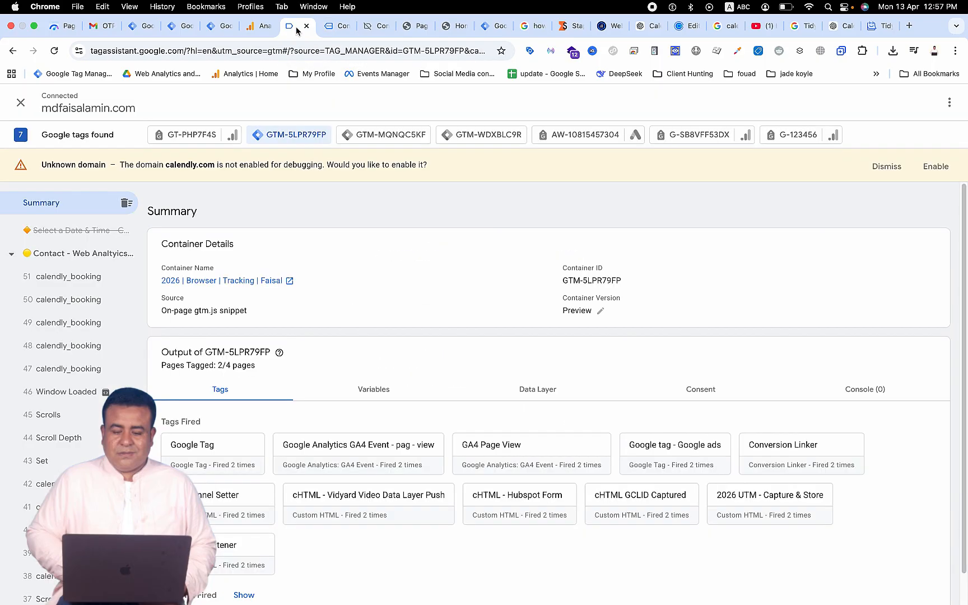
pyautogui.click(98, 274)
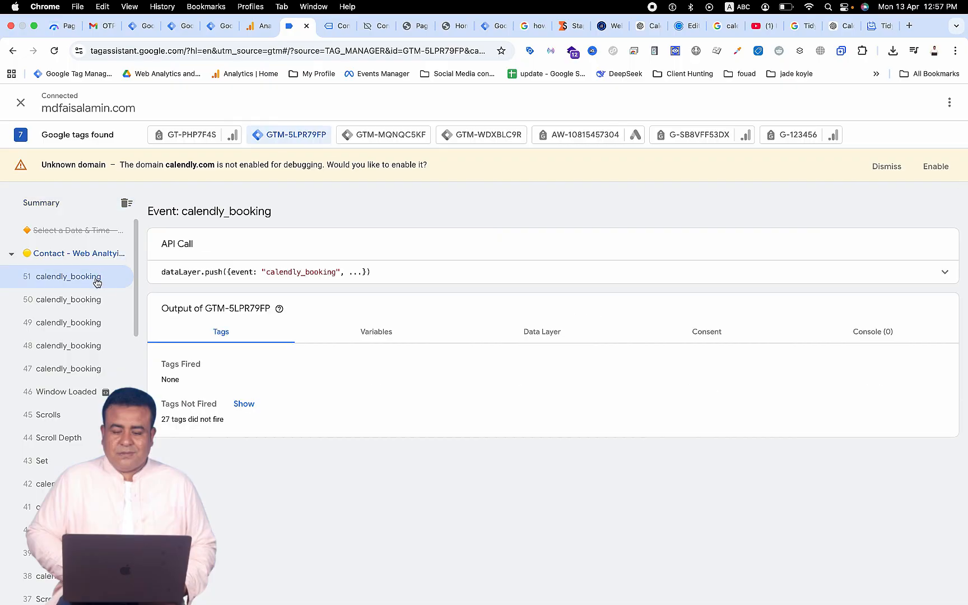
pyautogui.click(583, 279)
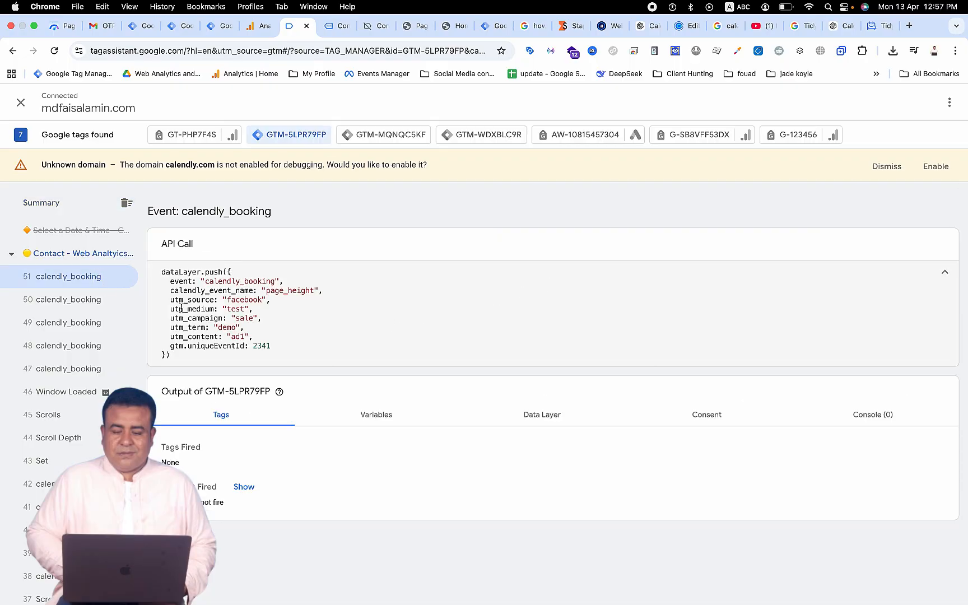
pyautogui.moveTo(170, 301); pyautogui.dragTo(244, 310)
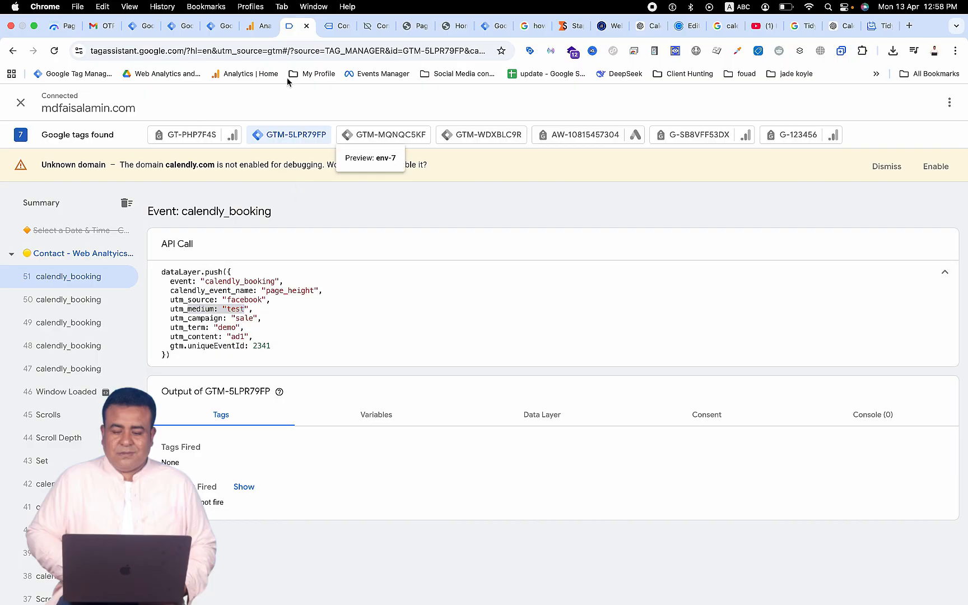
# Step: Compare the API calls of calendly_booking events 47 to 50 in Tag Assistant
pyautogui.click(180, 25)
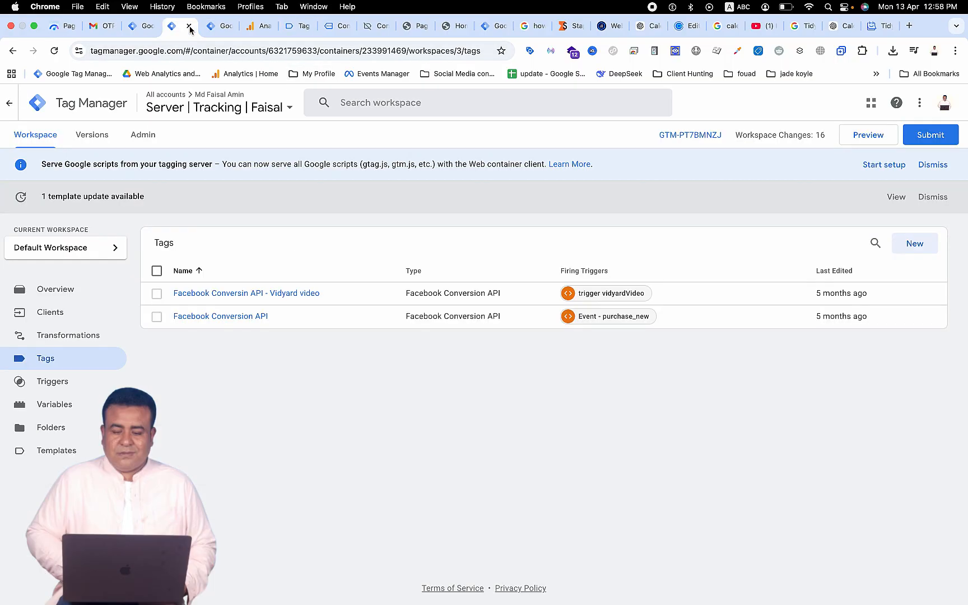
pyautogui.click(220, 26)
pyautogui.click(304, 28)
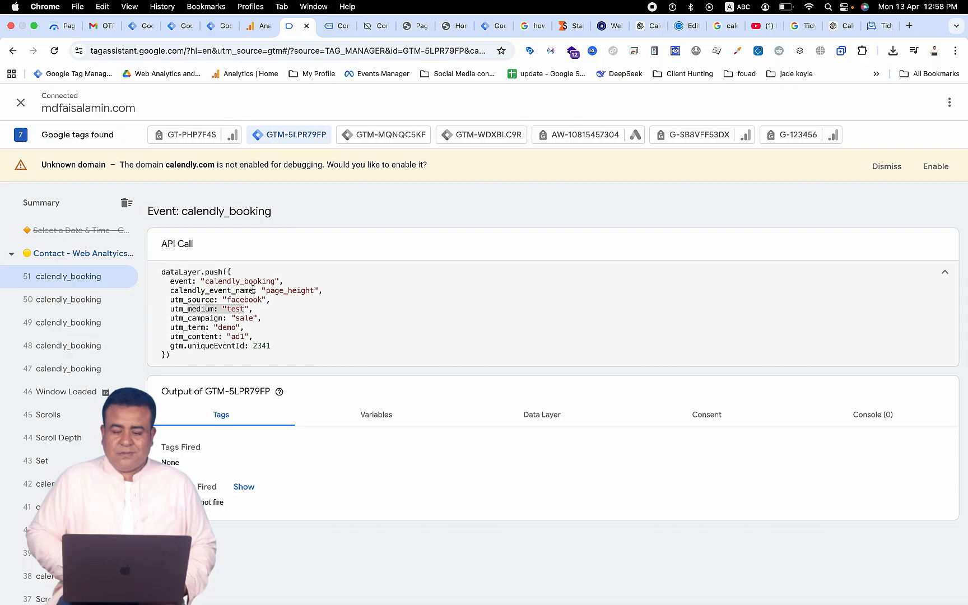
pyautogui.click(79, 368)
pyautogui.click(81, 345)
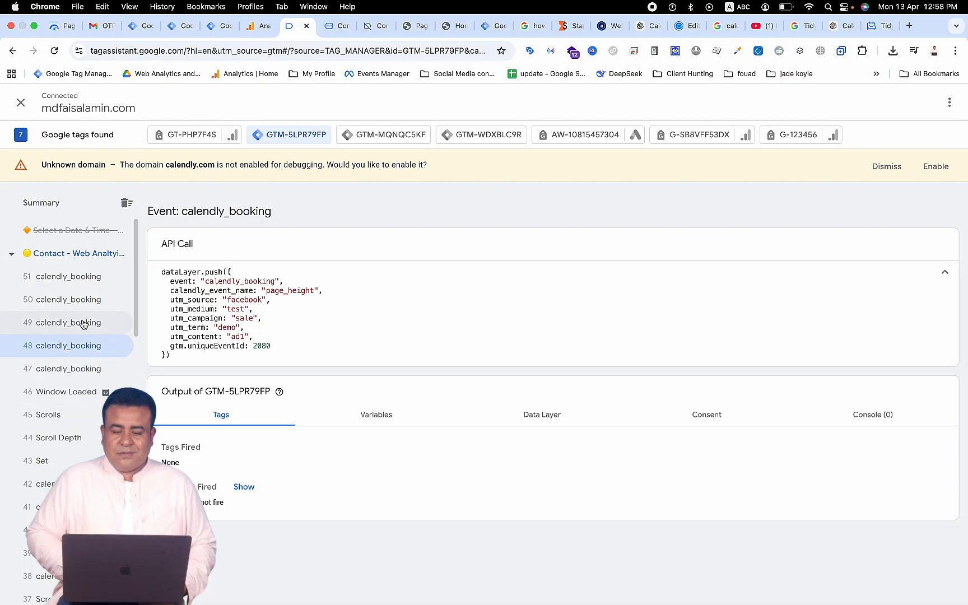
pyautogui.click(80, 322)
pyautogui.click(80, 299)
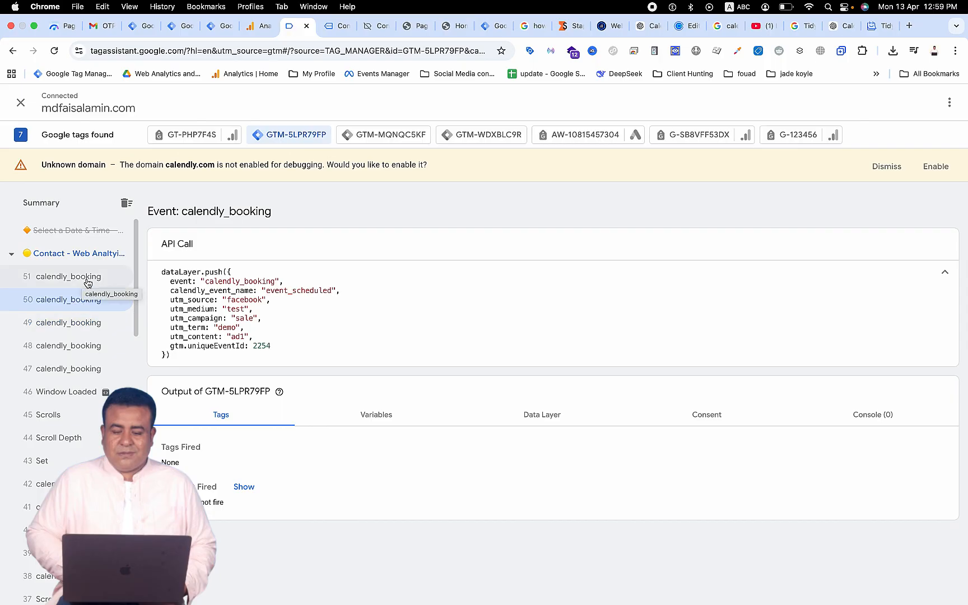
# Step: Copy the calendly_event_name key from event 50's API call and create a Data Layer Variable for it in Tag Manager container GTM-5LPR79FP
pyautogui.moveTo(171, 290); pyautogui.dragTo(252, 290)
pyautogui.press('super+c')
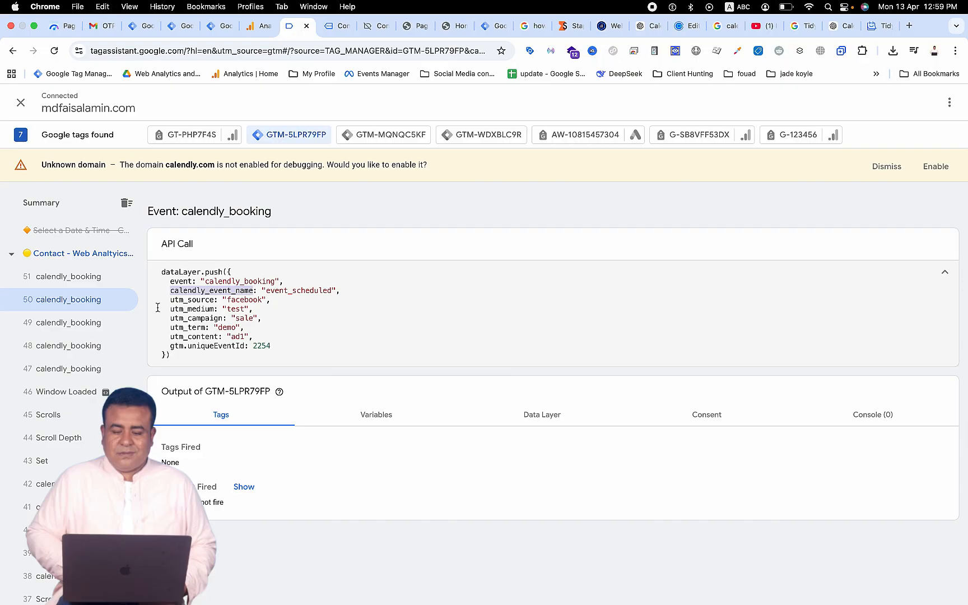
pyautogui.press('super+5')
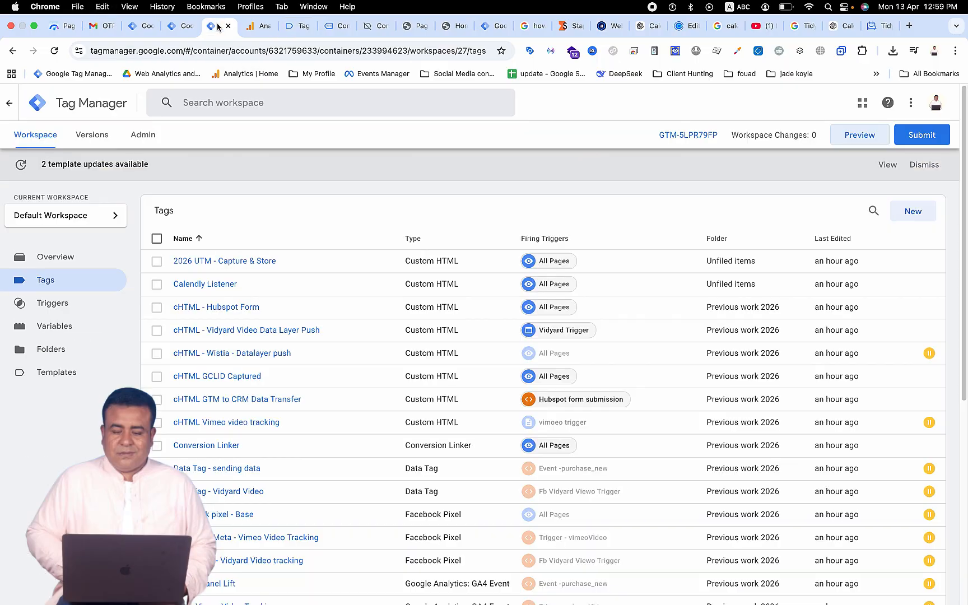
pyautogui.click(89, 329)
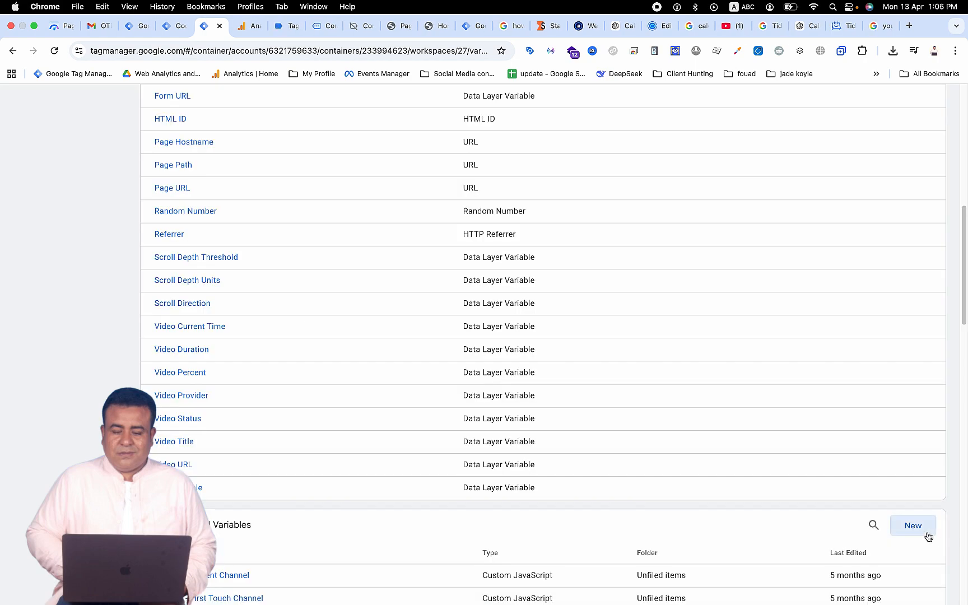
pyautogui.click(924, 532)
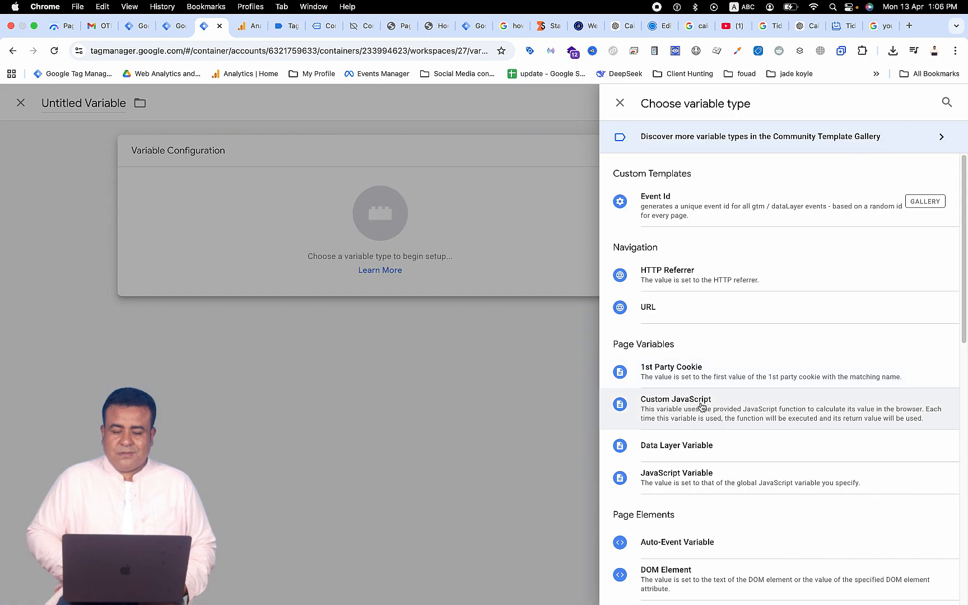
pyautogui.click(254, 342)
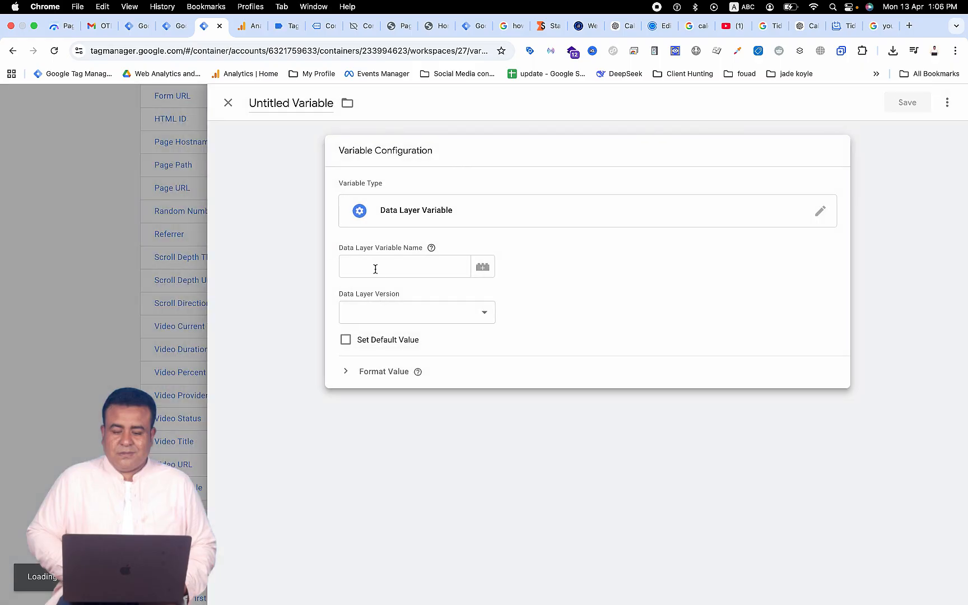
pyautogui.click(376, 269)
pyautogui.press('super+v')
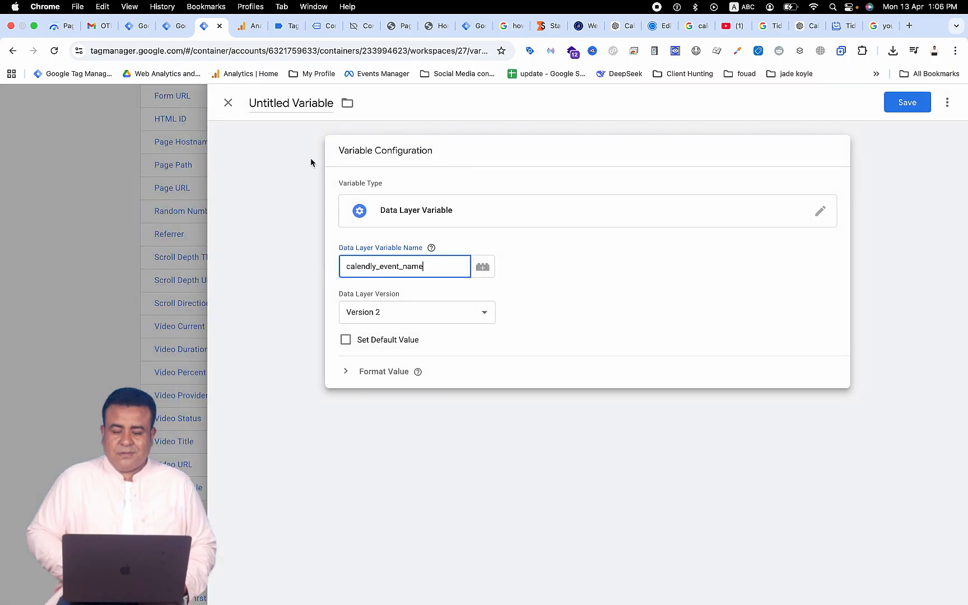
# Step: Name the new variable "event name calndly" and save it
pyautogui.tripleClick(298, 101)
pyautogui.write('event')
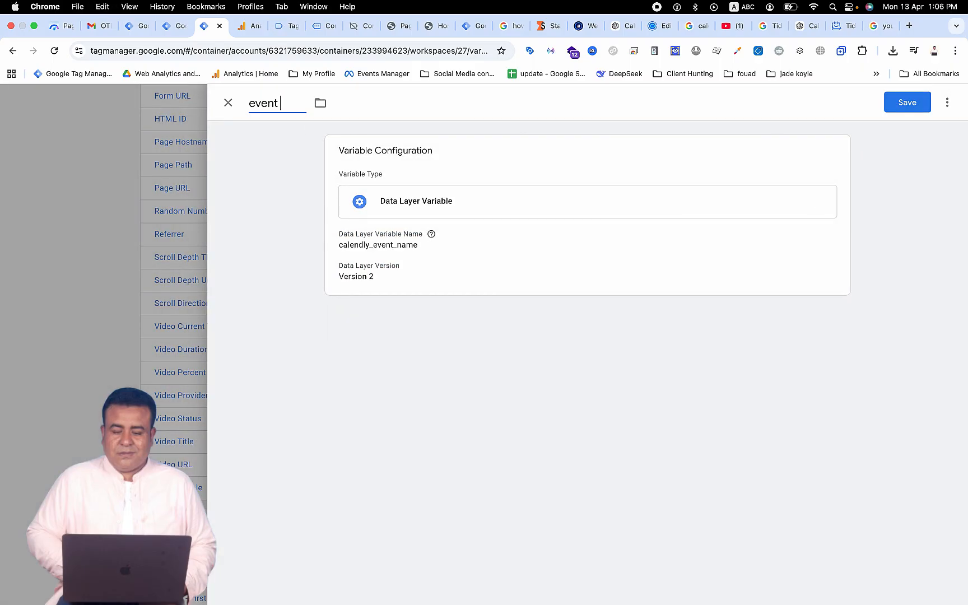
pyautogui.write(' name calndly')
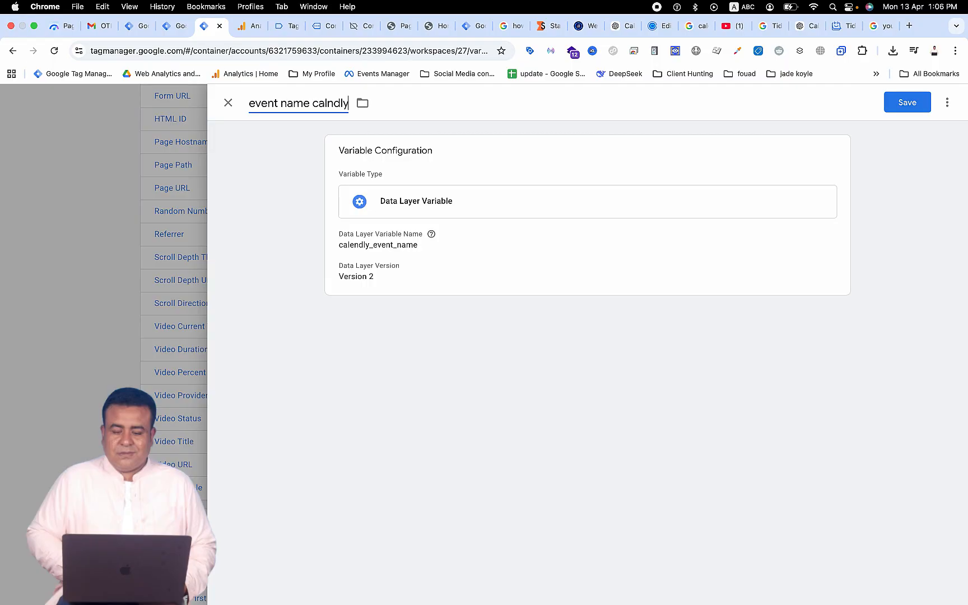
pyautogui.click(903, 100)
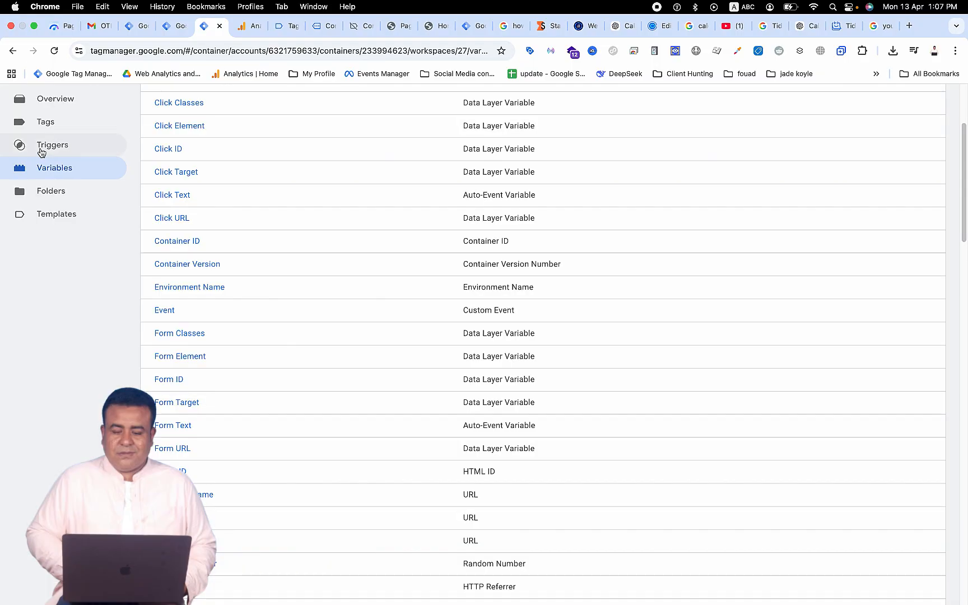
# Step: Create a new tag of type Google Analytics: GA4 Event
pyautogui.click(44, 132)
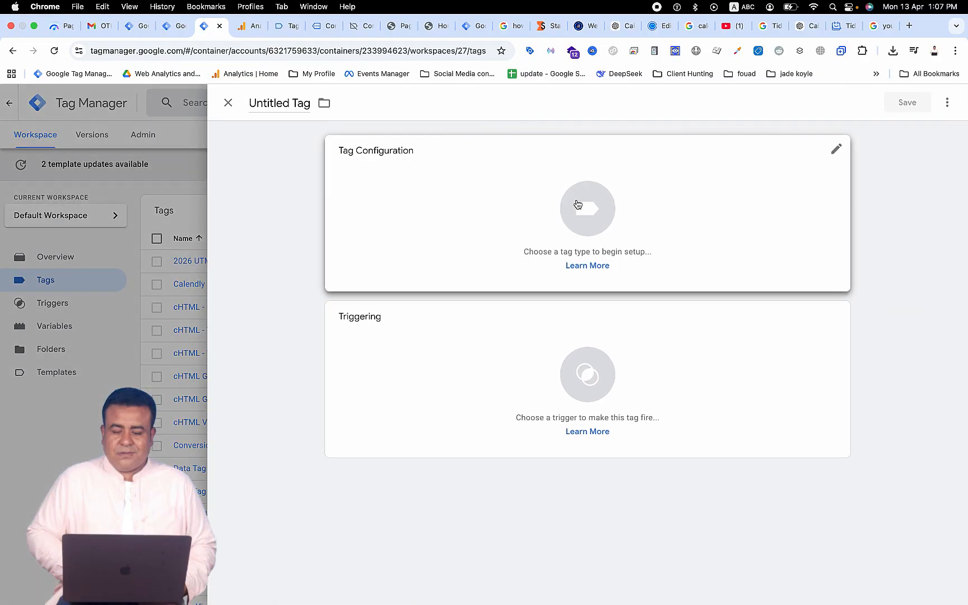
pyautogui.click(577, 203)
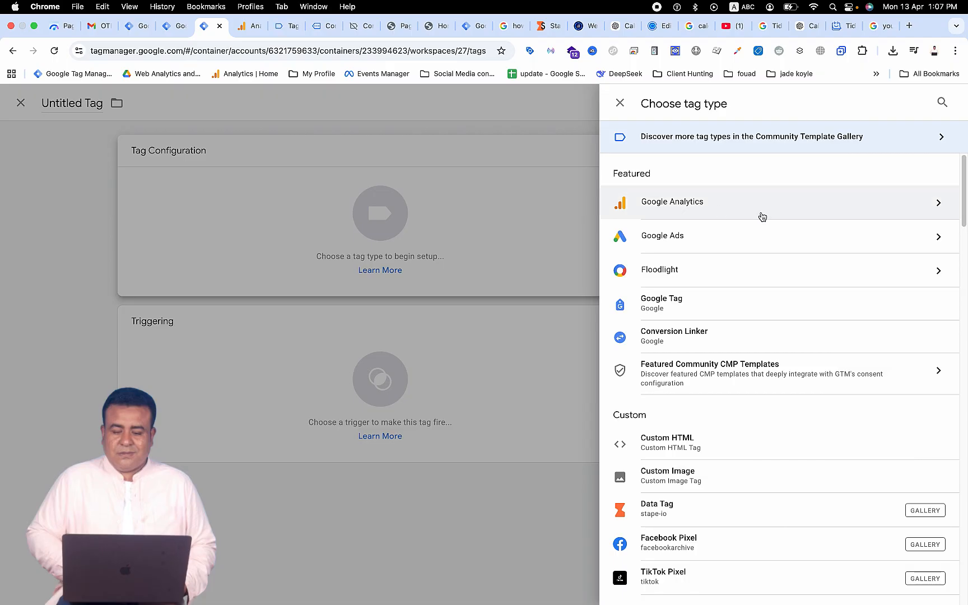
pyautogui.click(784, 215)
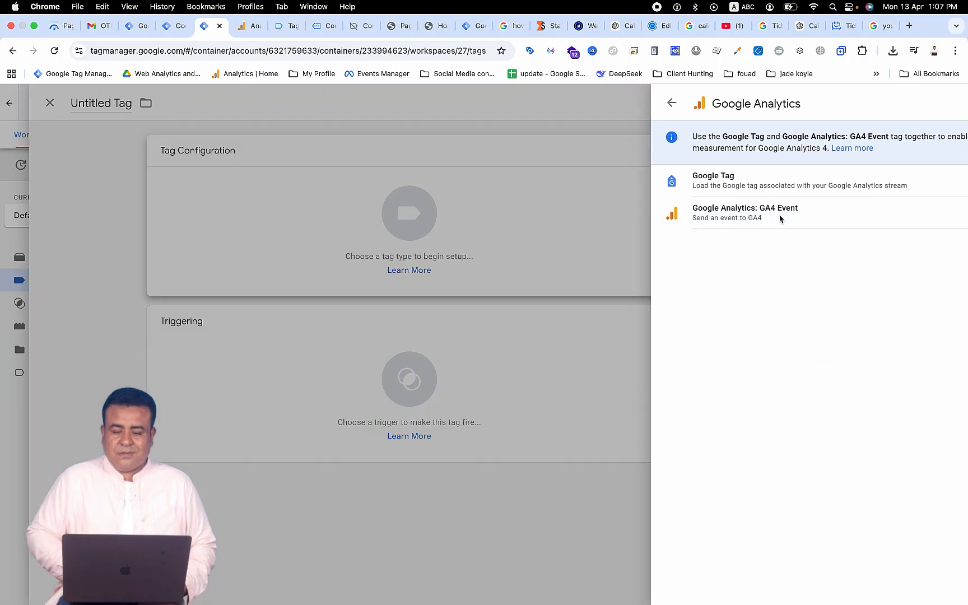
pyautogui.click(780, 219)
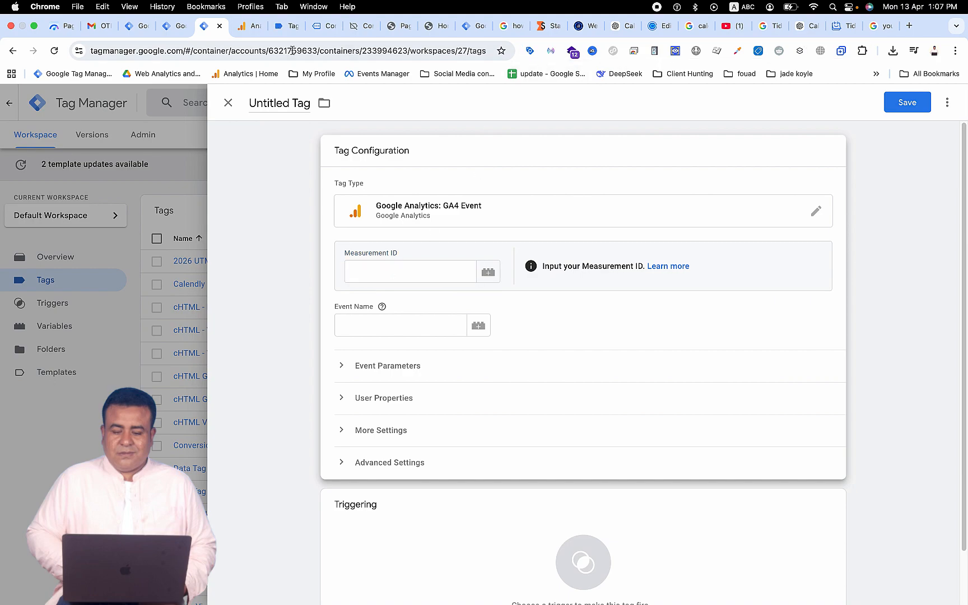
# Step: Copy the measurement ID of the mdfaisalamin.com web data stream from Google Analytics into the GA4 Event tag as G-0E2GECGKLK
pyautogui.click(246, 26)
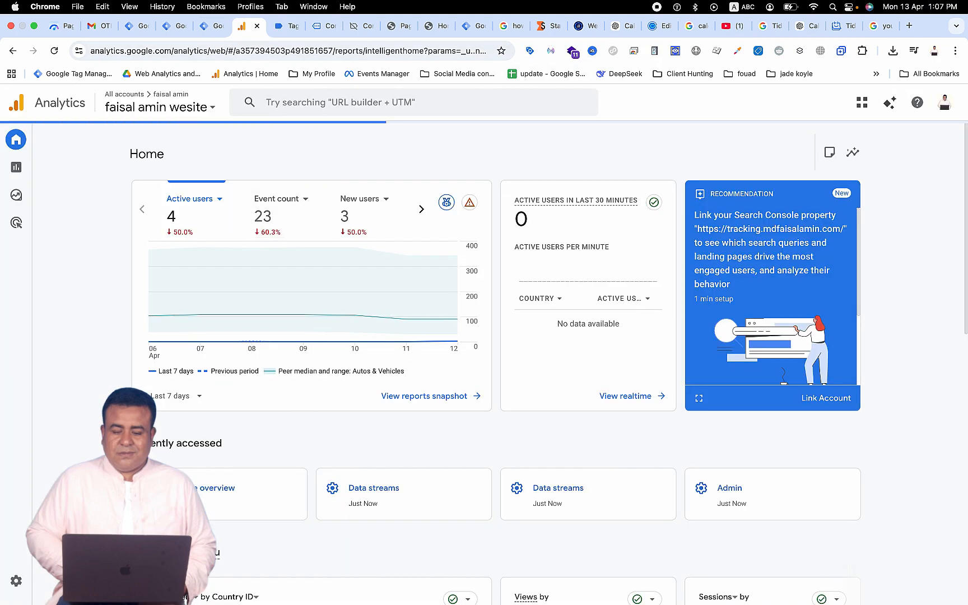
pyautogui.click(36, 591)
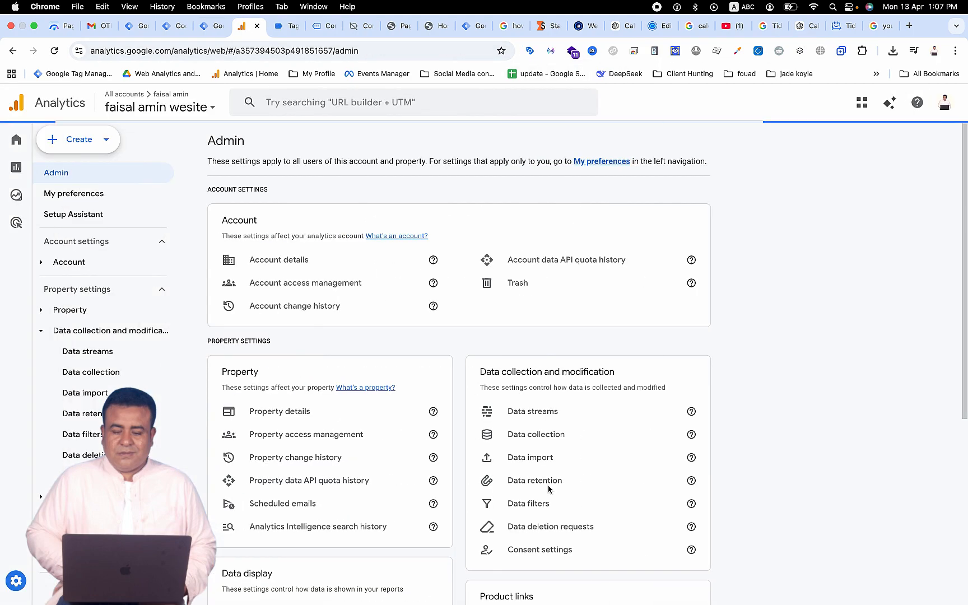
pyautogui.click(581, 420)
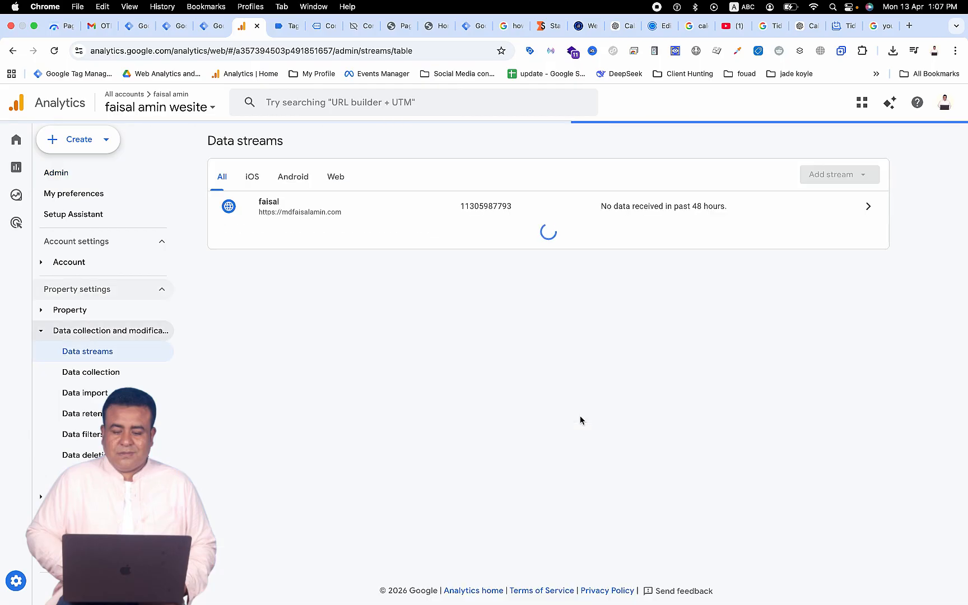
pyautogui.click(597, 205)
pyautogui.click(856, 242)
pyautogui.click(215, 29)
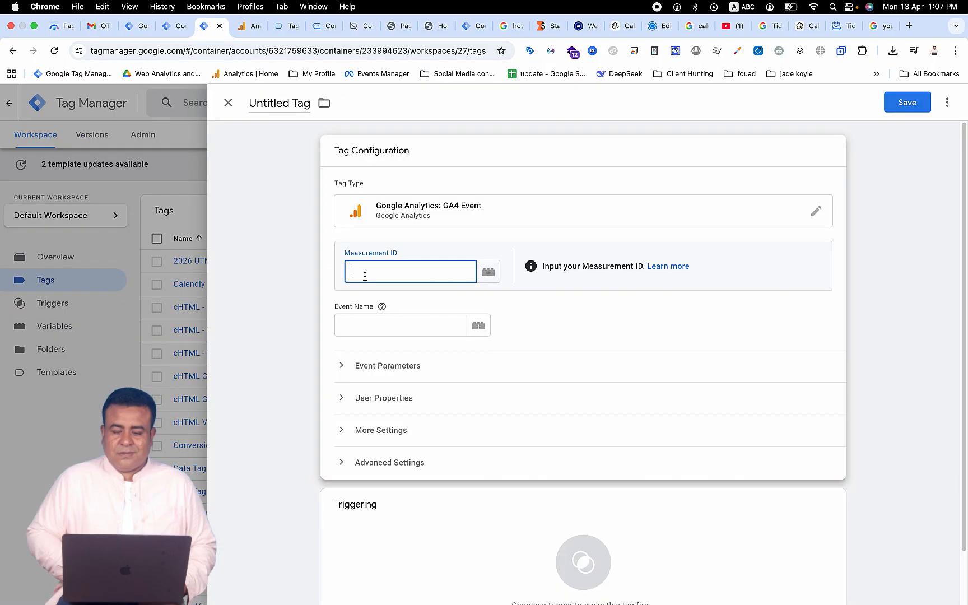
pyautogui.press('super+v')
# Step: Set the tag's event name to calendly_booking_{{event name calndly}}, copying the calendly_booking part from event 50 in Tag Assistant
pyautogui.click(368, 323)
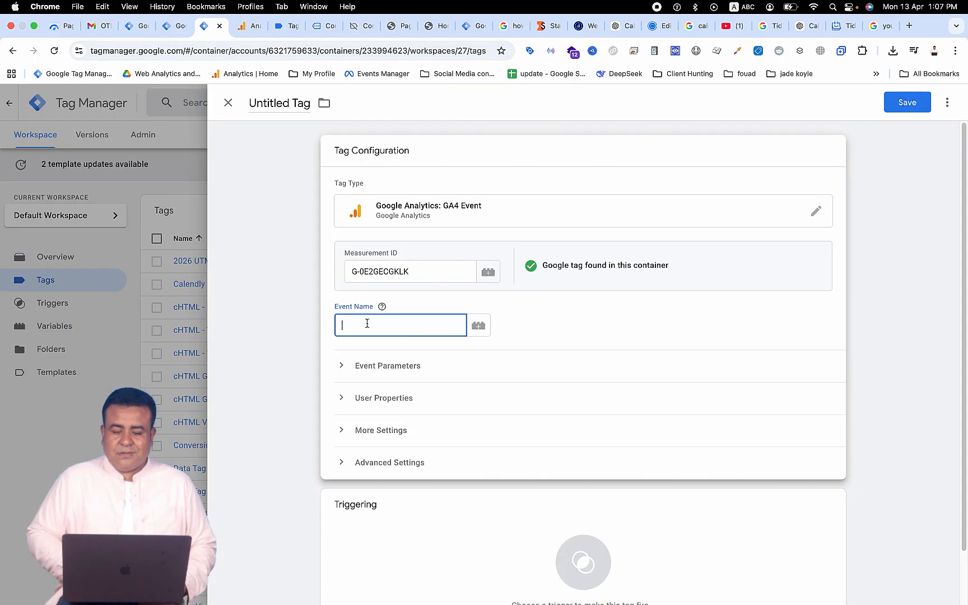
pyautogui.click(283, 26)
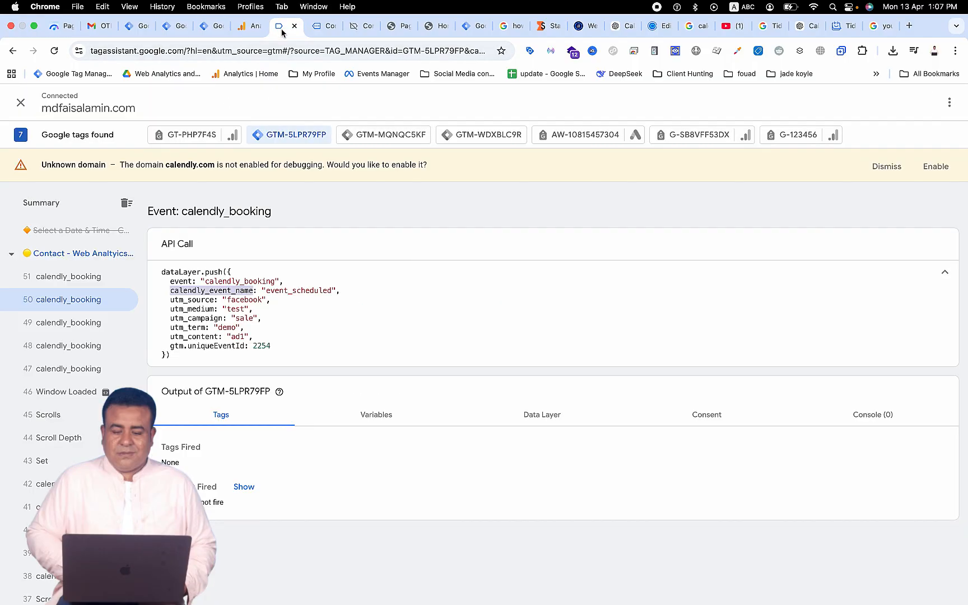
pyautogui.moveTo(206, 282); pyautogui.dragTo(278, 282)
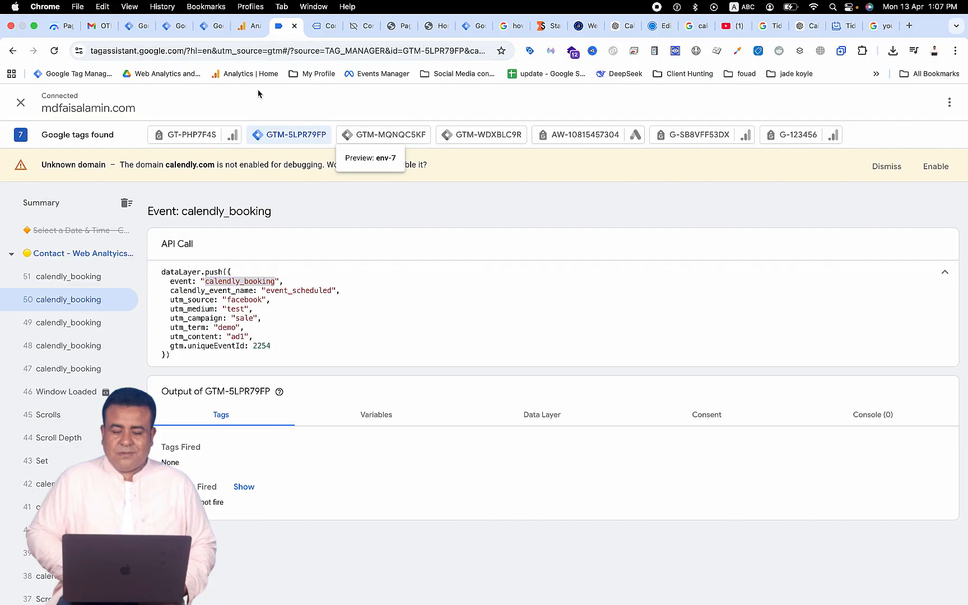
pyautogui.click(209, 26)
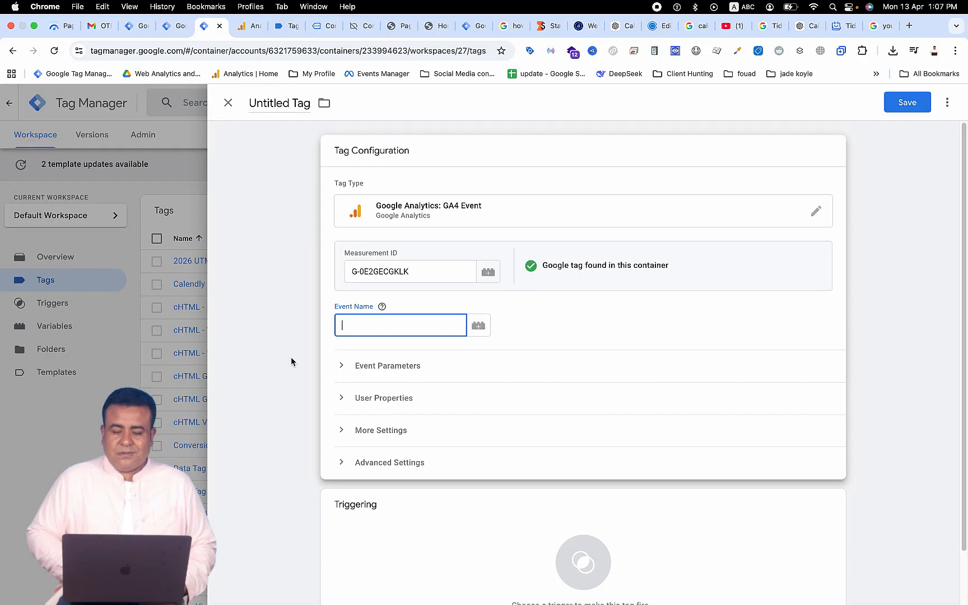
pyautogui.press('super+v')
pyautogui.write('_{{ca')
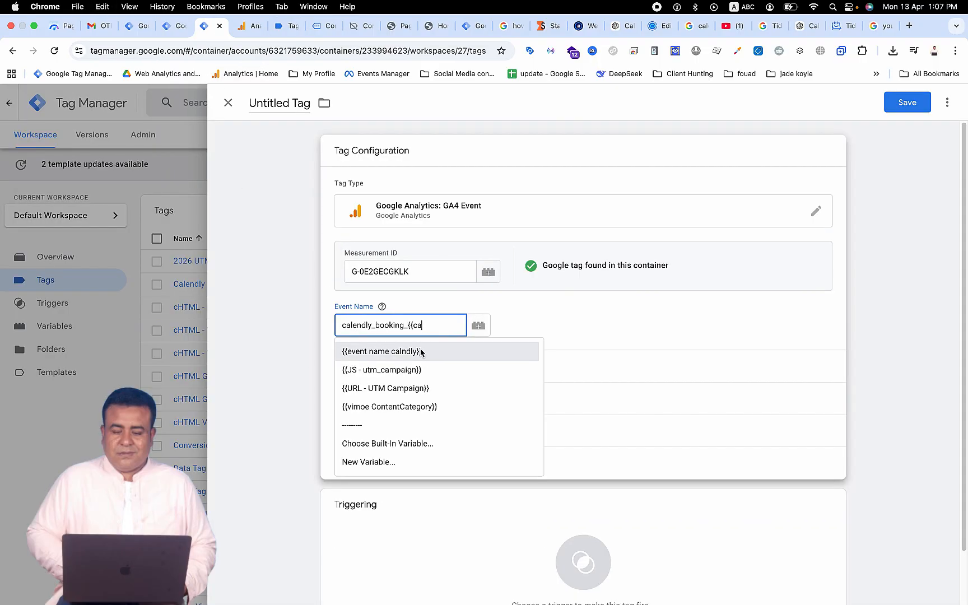
pyautogui.click(416, 353)
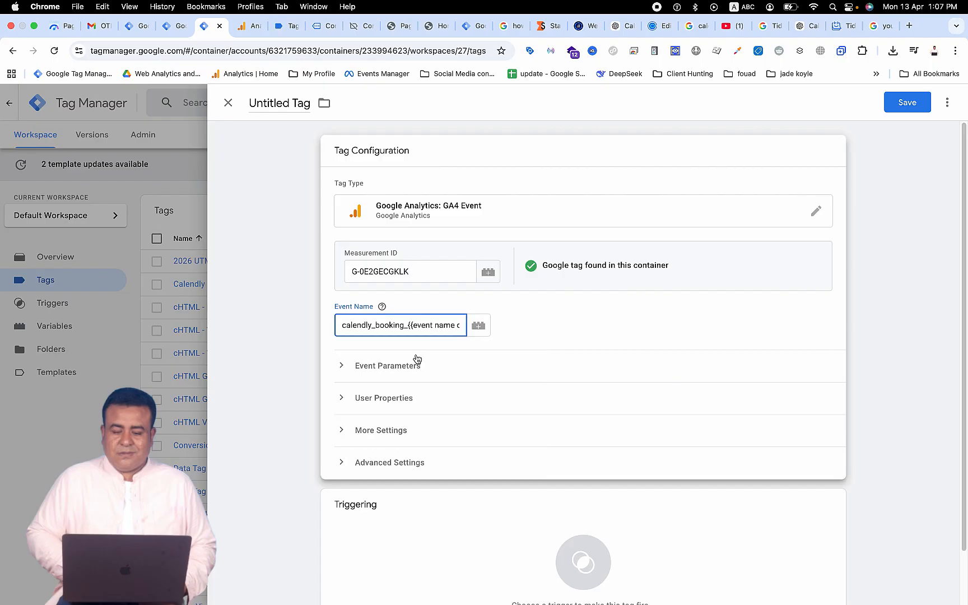
# Step: Add the event parameters utm_source, utm_medium, utm_campaign, utm_term and utm_content to the GA4 Event tag
pyautogui.click(342, 365)
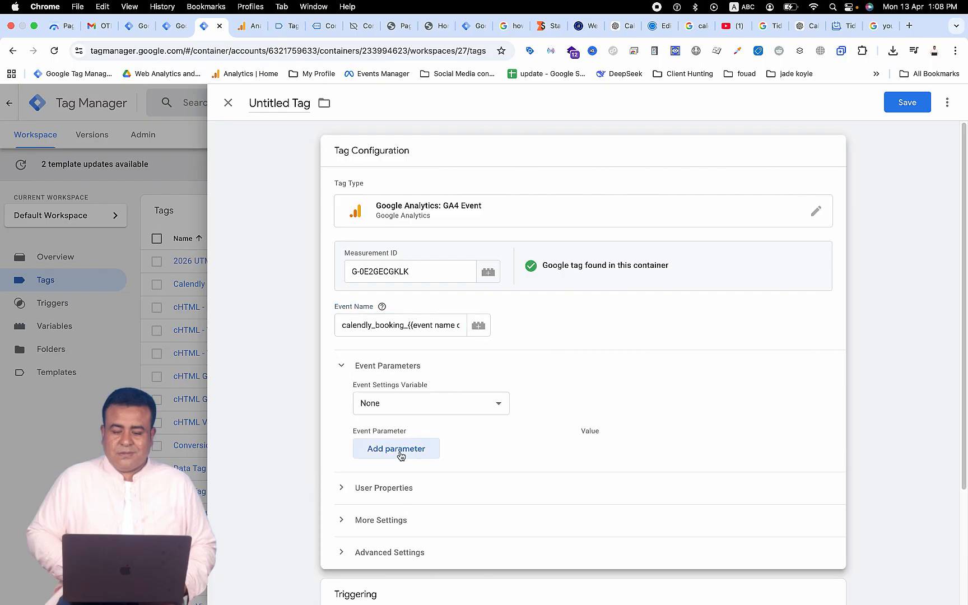
pyautogui.click(400, 453)
pyautogui.click(396, 486)
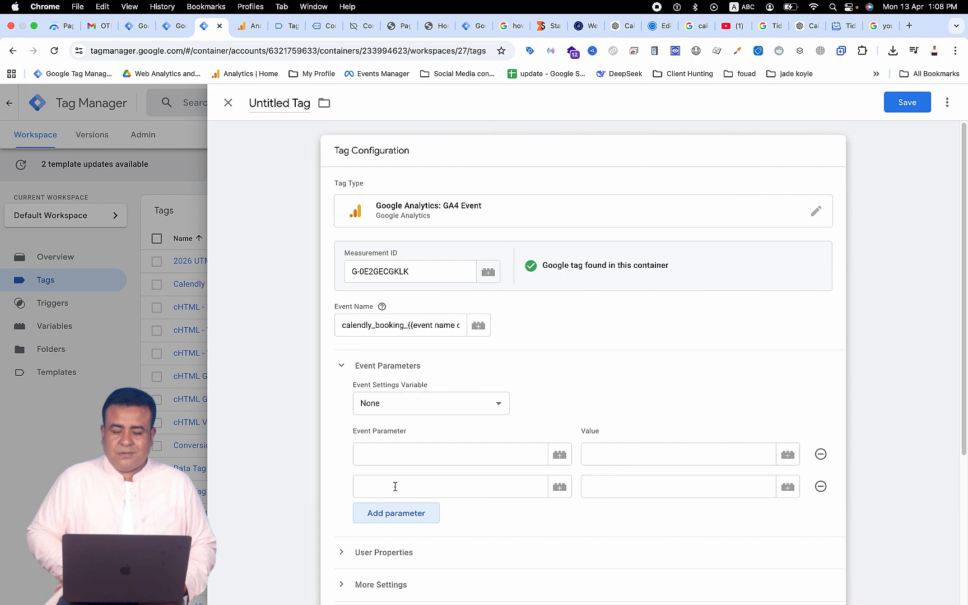
pyautogui.click(396, 455)
pyautogui.press('super+v')
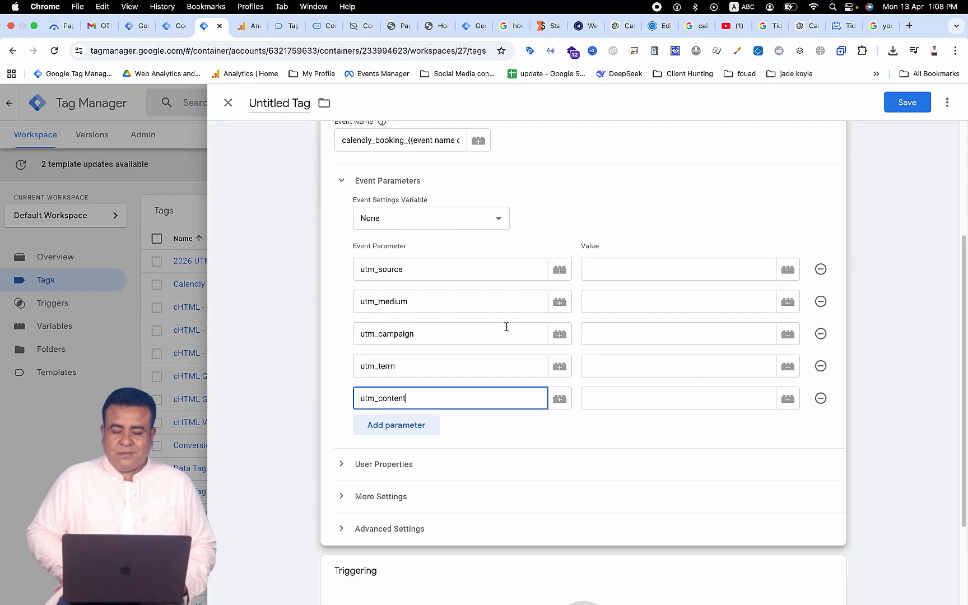
# Step: Set the values of utm_source, utm_medium and utm_campaign to {{JS - utm_source}}, {{JS - utm_medium}} and {{JS - utm_campaign}} in the GA4 Event tag
pyautogui.click(647, 272)
pyautogui.write('{{sou')
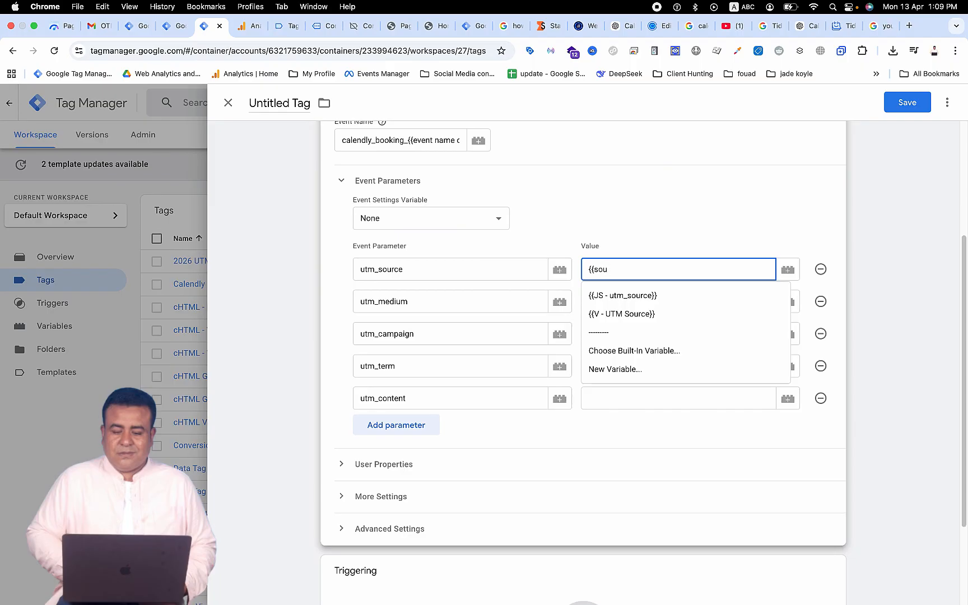
pyautogui.press('Return')
pyautogui.click(647, 303)
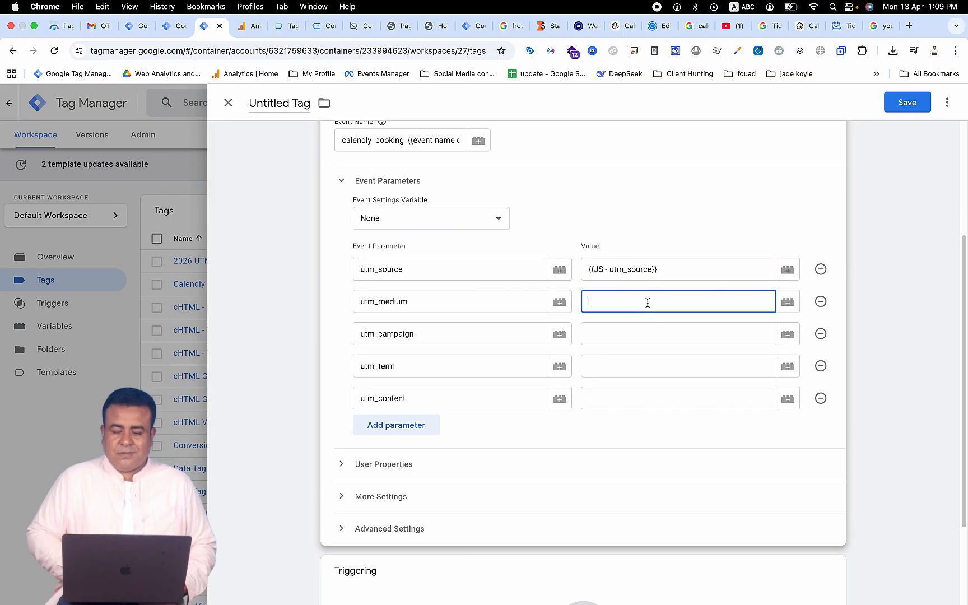
pyautogui.write('{{med')
pyautogui.press('Return')
pyautogui.click(630, 340)
pyautogui.write('{{cam')
pyautogui.press('Return')
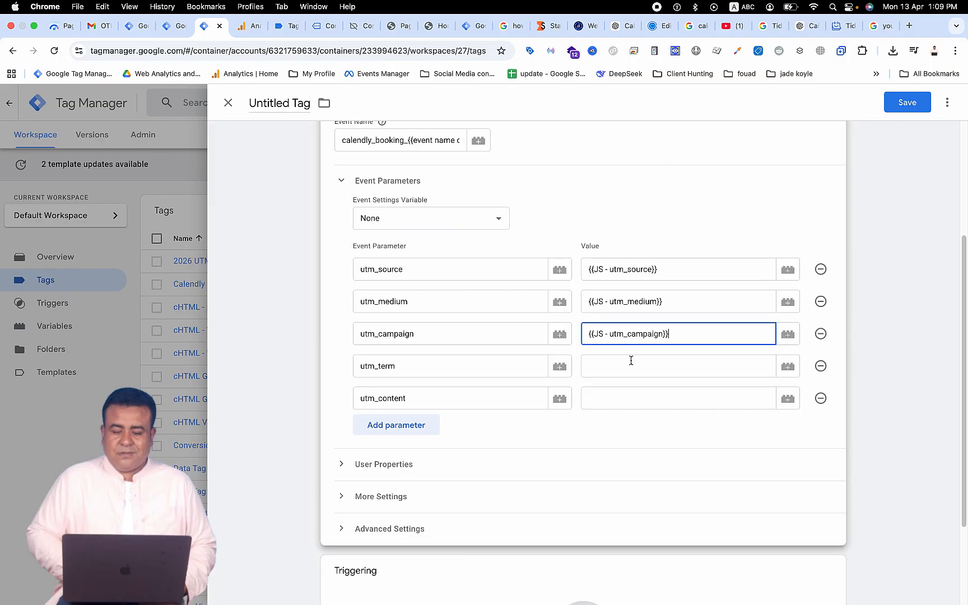
# Step: Set the values of the utm_term and utm_content parameters to {{JS - utm_term}} and {{JS - utm_content}}
pyautogui.click(631, 359)
pyautogui.write('{{ter')
pyautogui.press('Return')
pyautogui.click(620, 404)
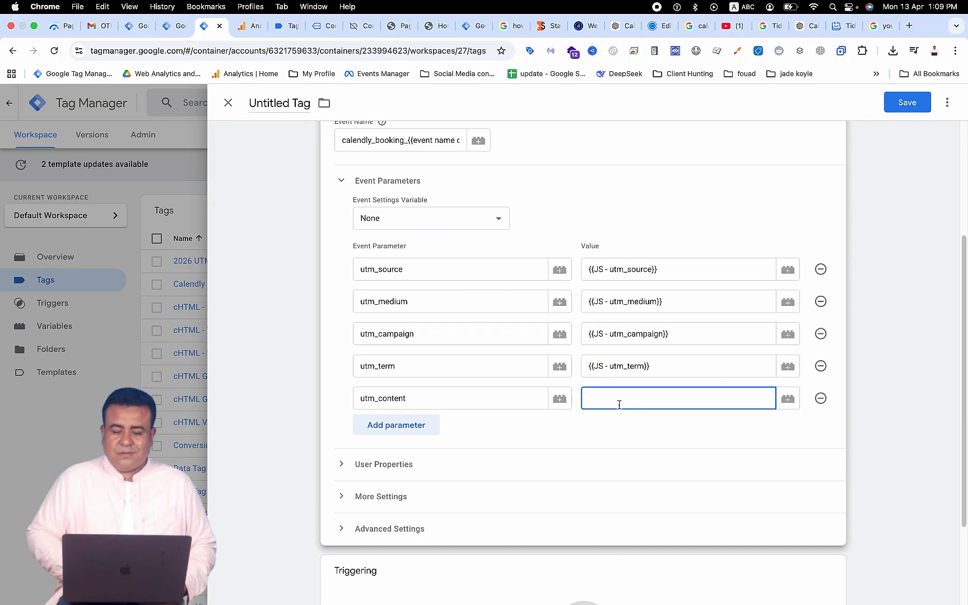
pyautogui.write('{{con')
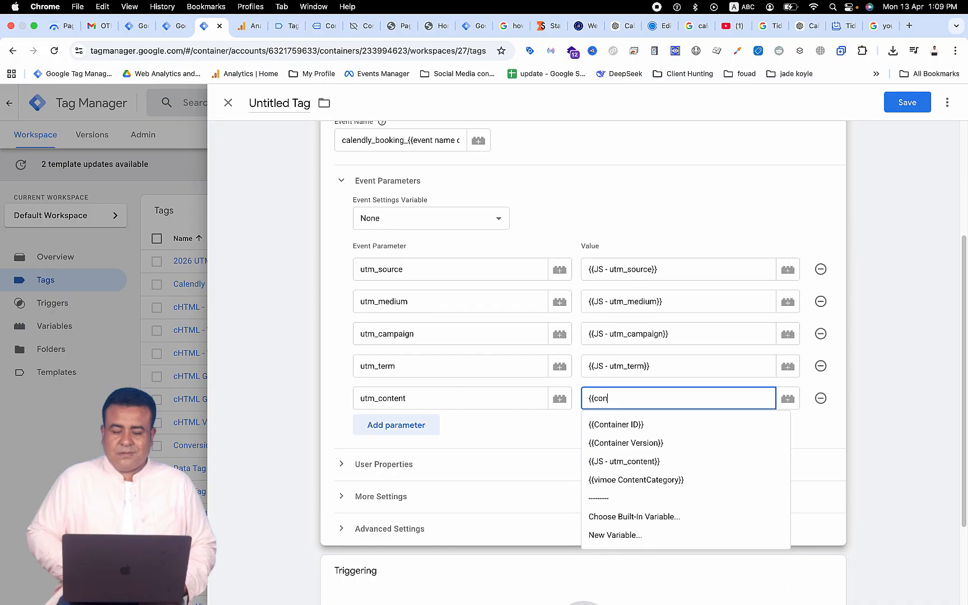
pyautogui.click(624, 461)
# Step: Create a new trigger for the tag of type Custom Event with the event name calendly_booking
pyautogui.scroll(-3, 595, 493)
pyautogui.click(595, 504)
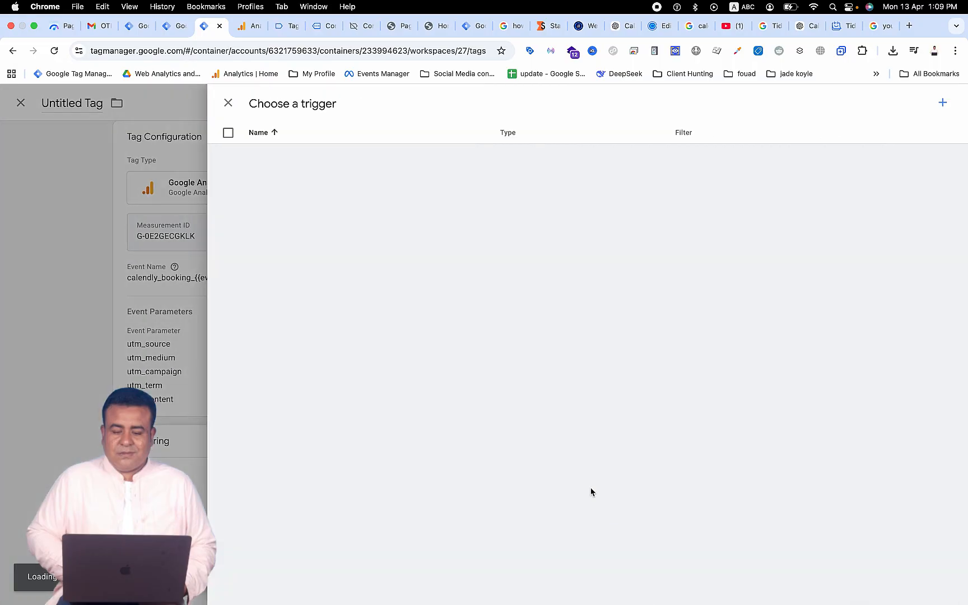
pyautogui.click(944, 103)
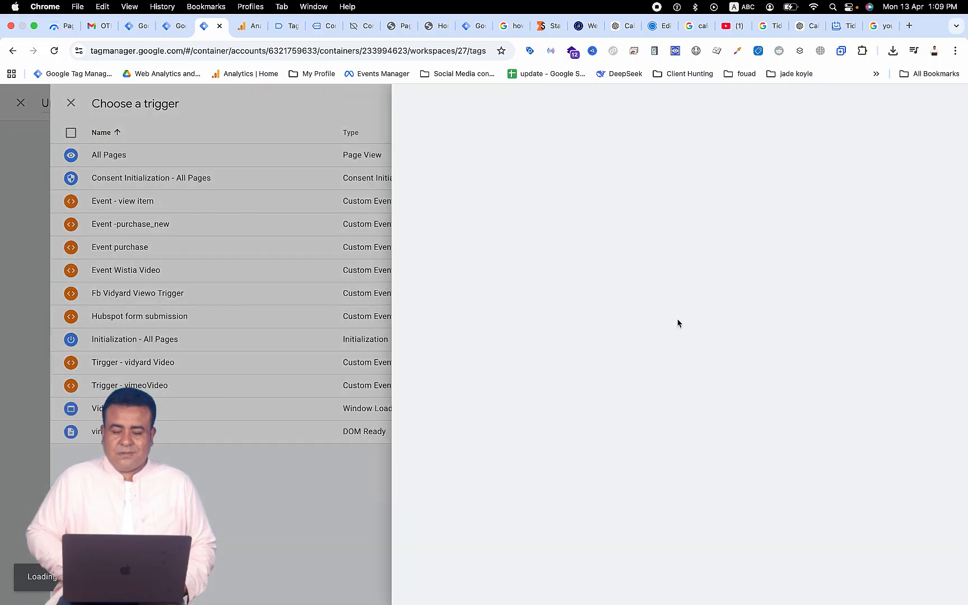
pyautogui.click(588, 224)
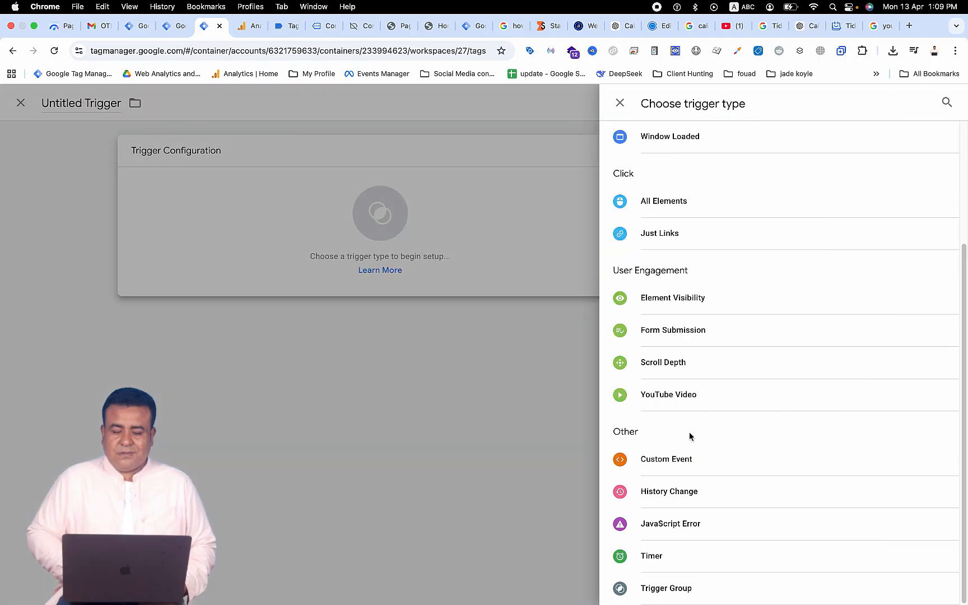
pyautogui.click(688, 465)
pyautogui.click(356, 271)
pyautogui.write('calendly_booking')
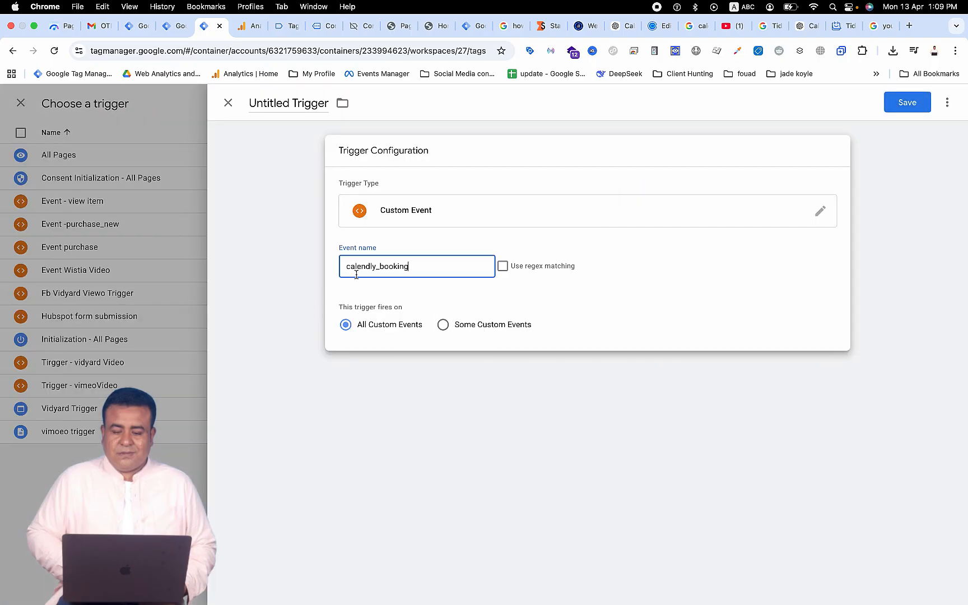
# Step: Name the new trigger calendly_booking and save it as the tag's firing trigger
pyautogui.click(289, 104)
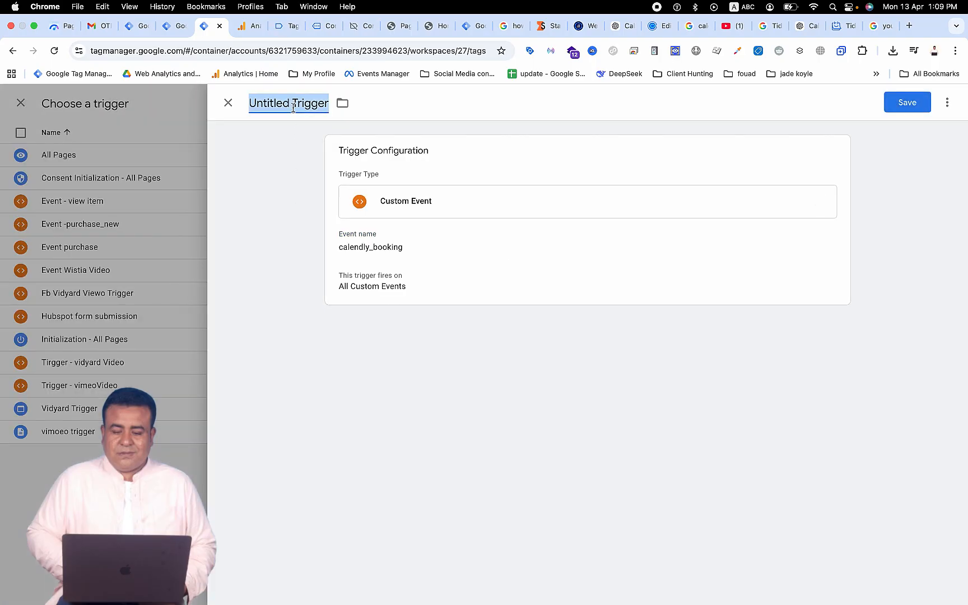
pyautogui.write('calendly_booking')
pyautogui.click(914, 103)
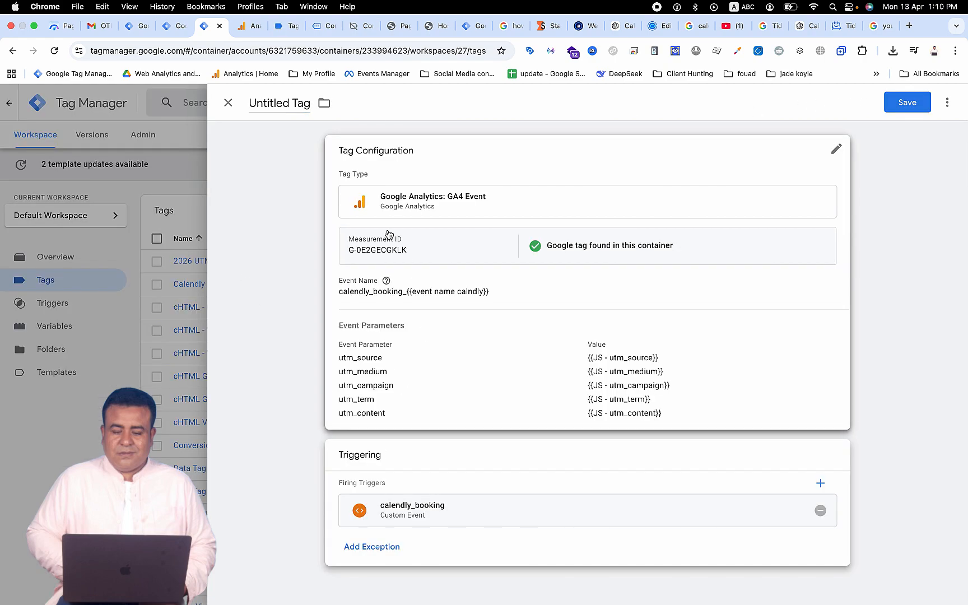
# Step: Name the GA4 Event tag "Calendly UTM. - GA4" and save it
pyautogui.click(278, 102)
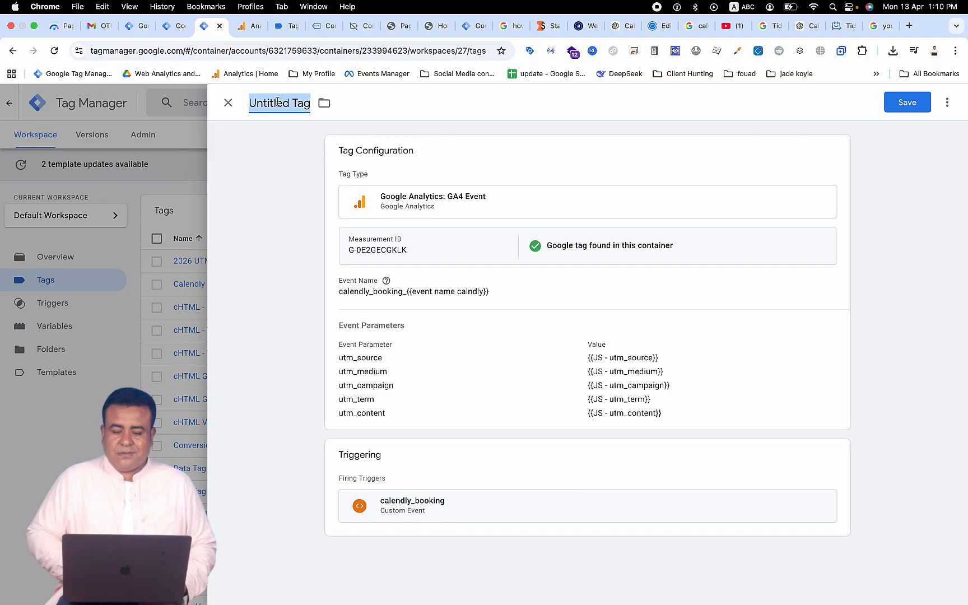
pyautogui.write('Cal')
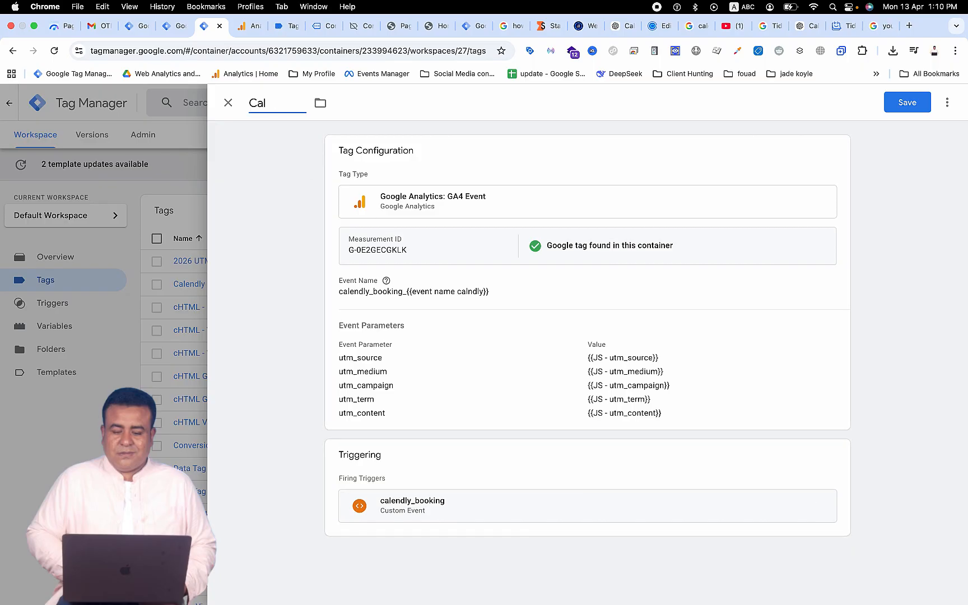
pyautogui.write('endly')
pyautogui.write('UTM. -')
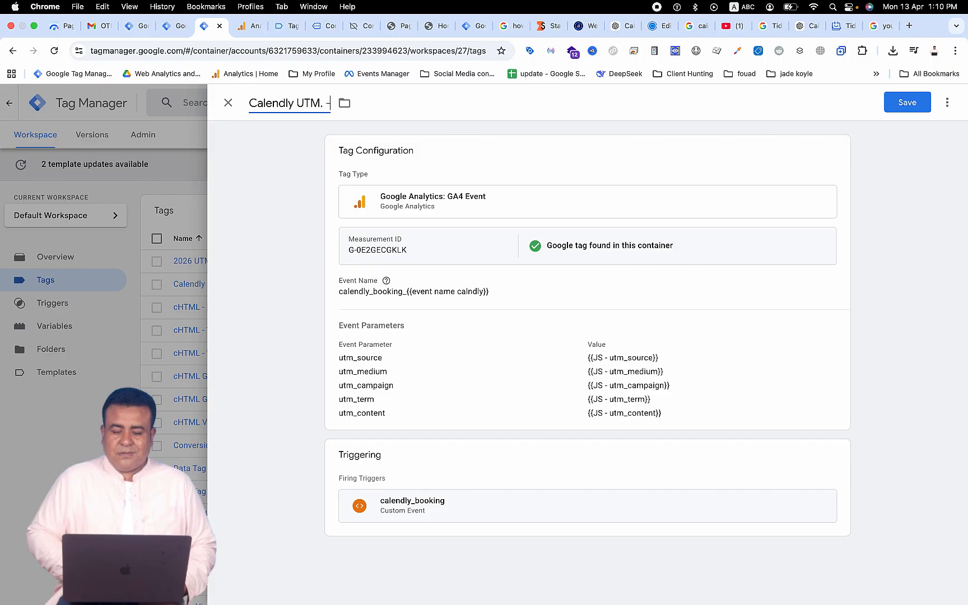
pyautogui.write(' GA4')
pyautogui.click(912, 106)
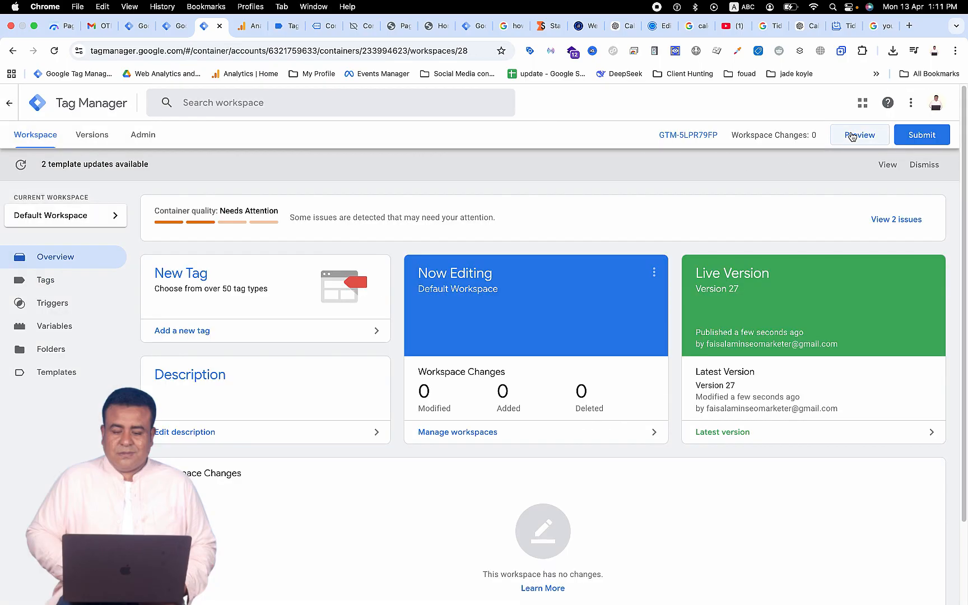
# Step: Preview the container on the site's home page with its UTM parameters in the address, and open the Contact page
pyautogui.click(852, 137)
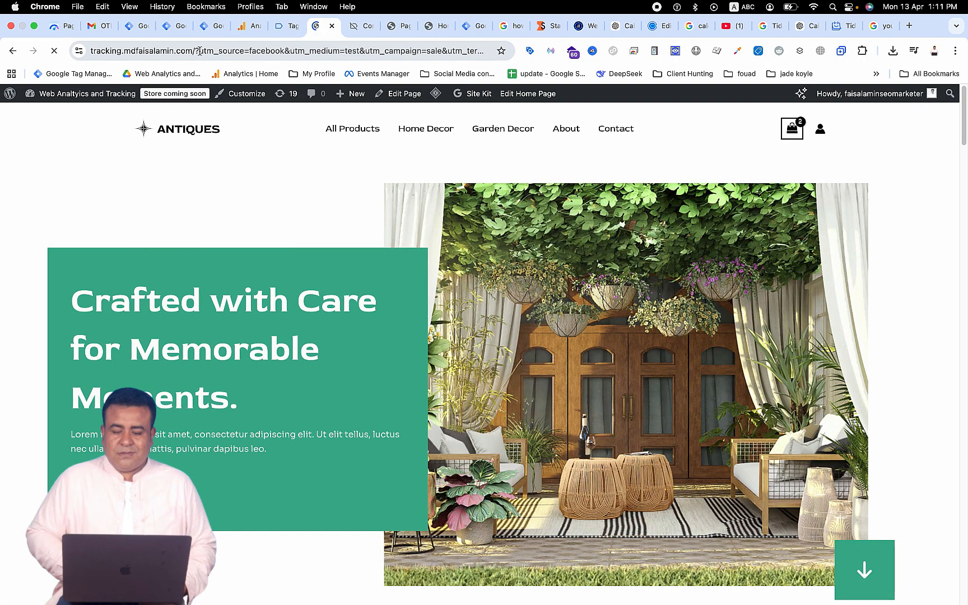
pyautogui.moveTo(200, 51); pyautogui.dragTo(416, 64)
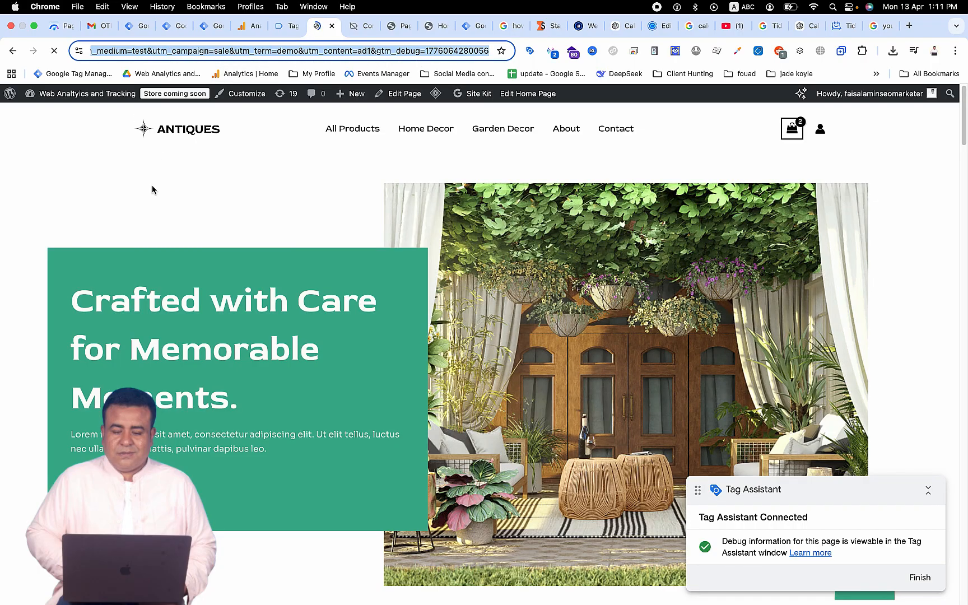
pyautogui.click(616, 132)
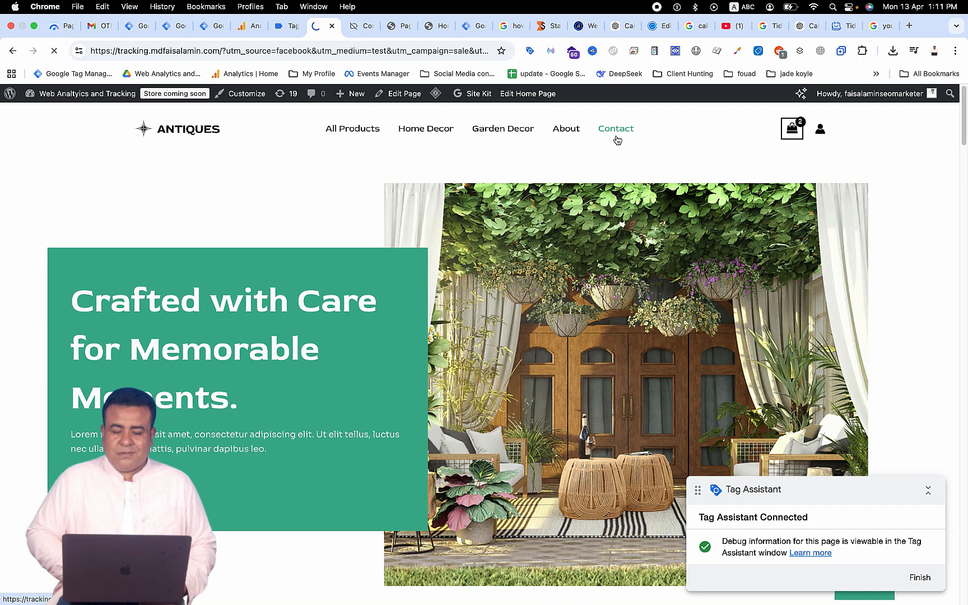
# Step: Book the Thursday, April 16, 9:15pm slot in the Calendly widget on the Contact page
pyautogui.scroll(-10, 606, 224)
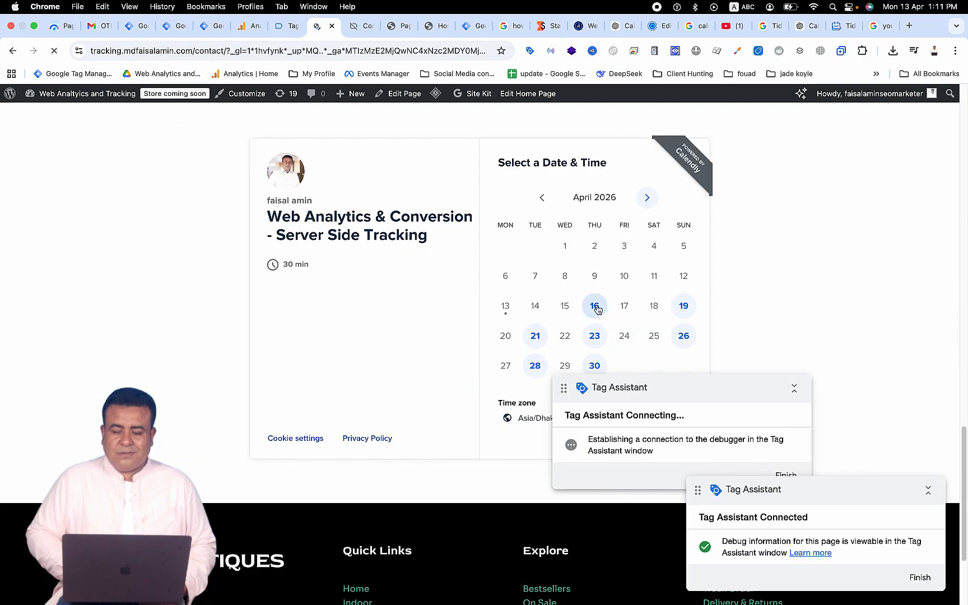
pyautogui.click(595, 307)
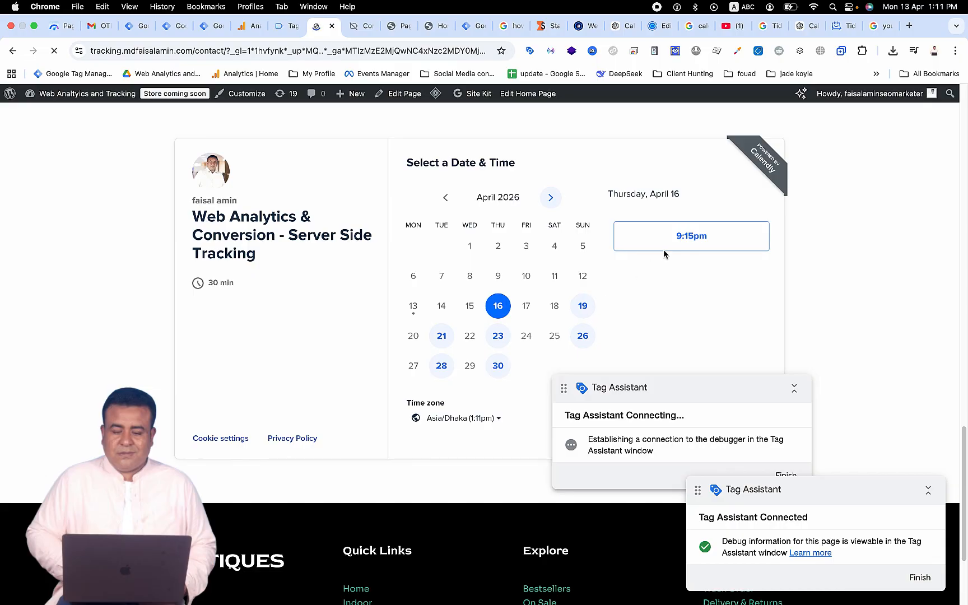
pyautogui.click(683, 238)
pyautogui.click(737, 236)
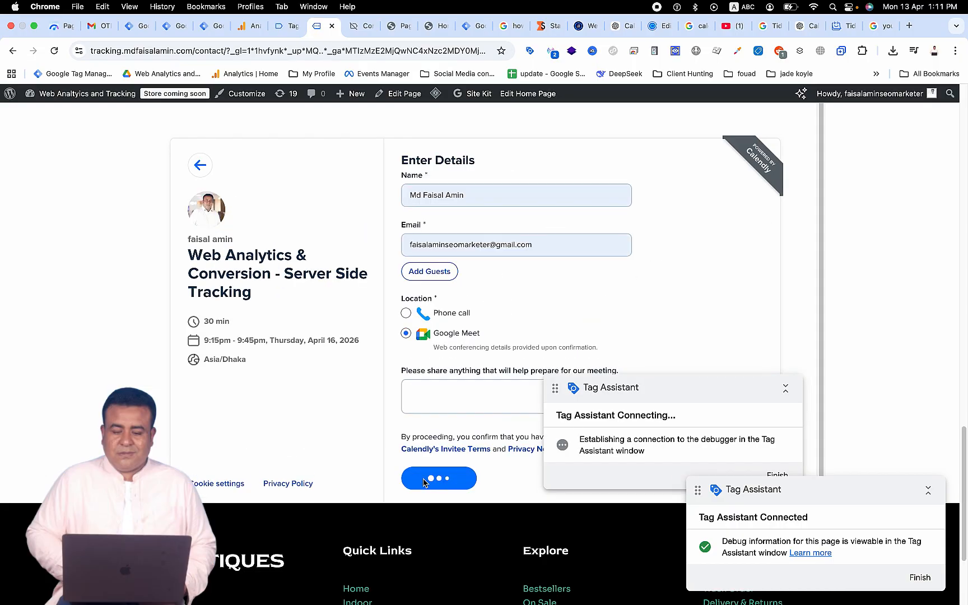
pyautogui.click(438, 476)
# Step: Check the details of the fired Calendly UTM. - GA4 tag in Tag Assistant
pyautogui.click(285, 25)
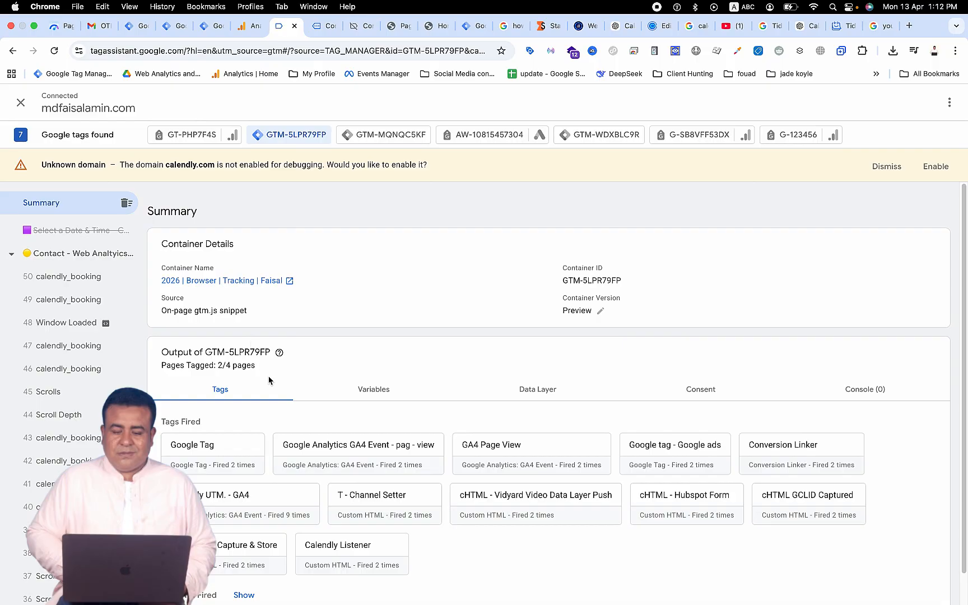
pyautogui.click(237, 507)
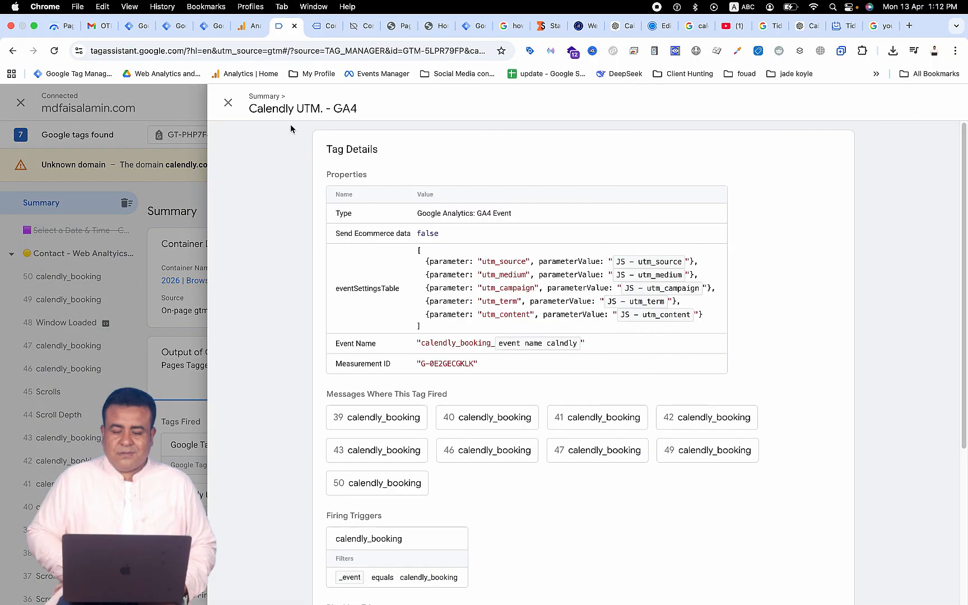
# Step: Switch to Google Analytics, leave the web stream details and open the property's DebugView
pyautogui.click(253, 32)
pyautogui.click(217, 102)
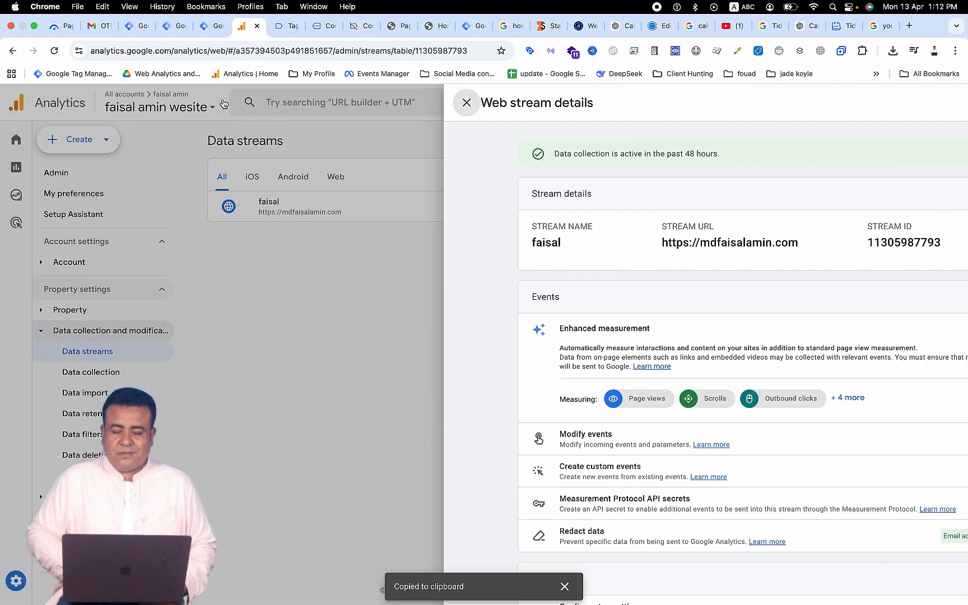
pyautogui.click(51, 582)
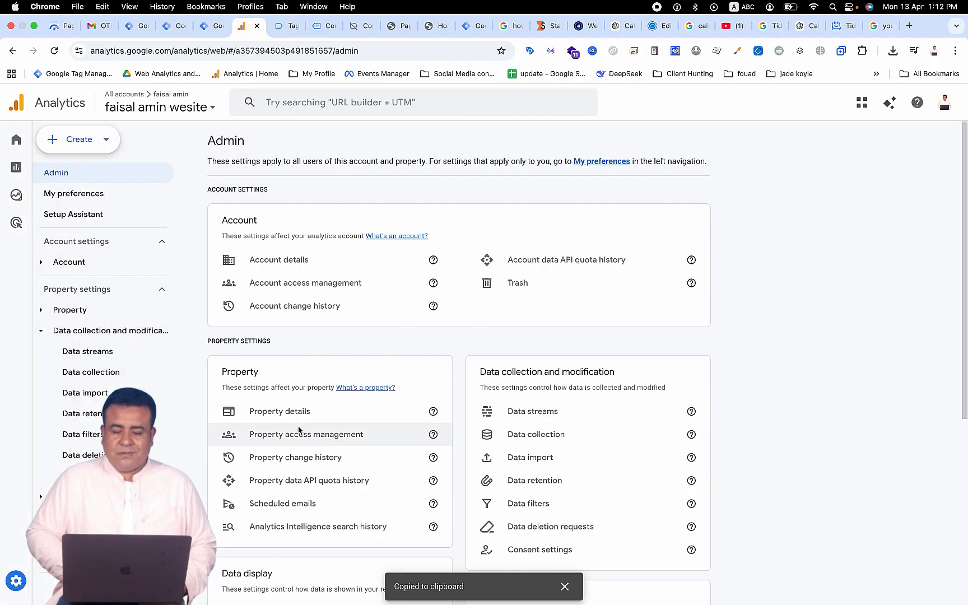
pyautogui.scroll(-2, 299, 429)
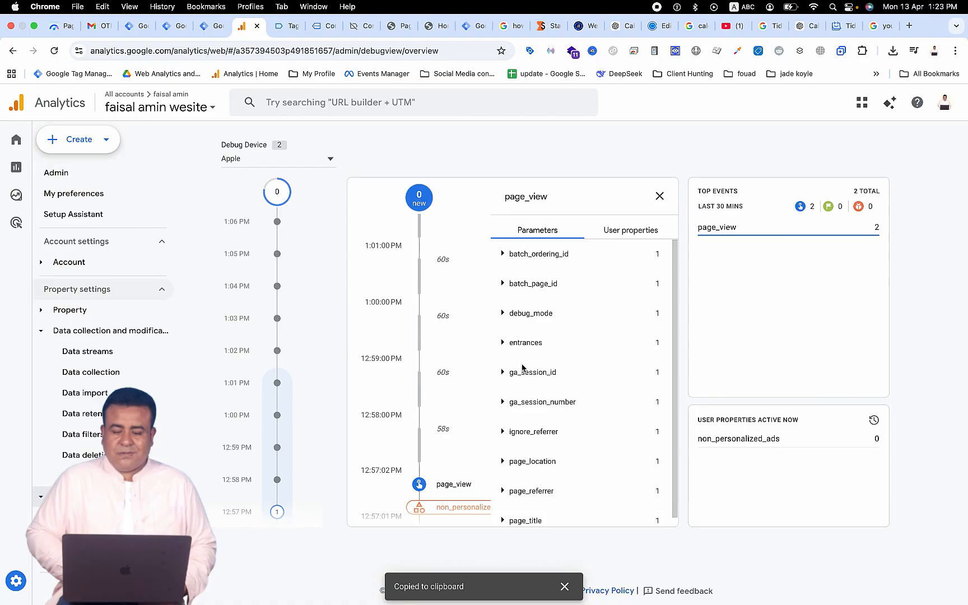
# Step: Examine the page_view event's parameters in DebugView, expanding medium, source and term
pyautogui.scroll(-1, 513, 357)
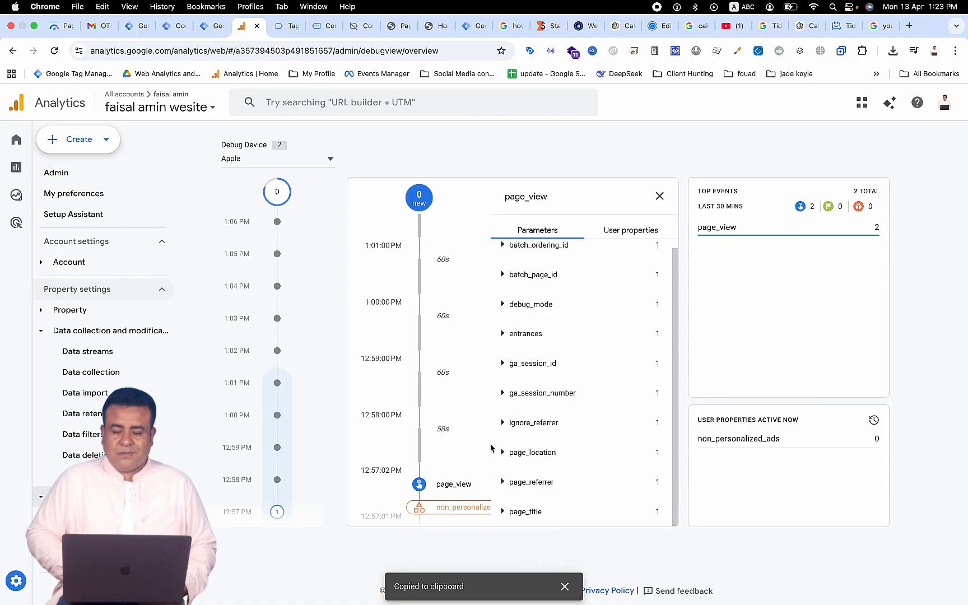
pyautogui.click(502, 364)
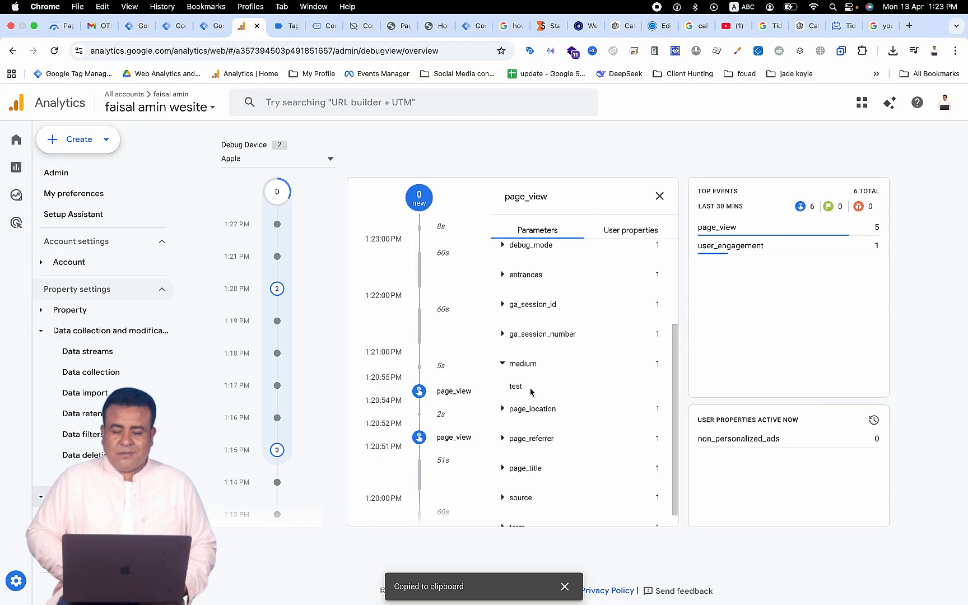
pyautogui.scroll(-1, 502, 478)
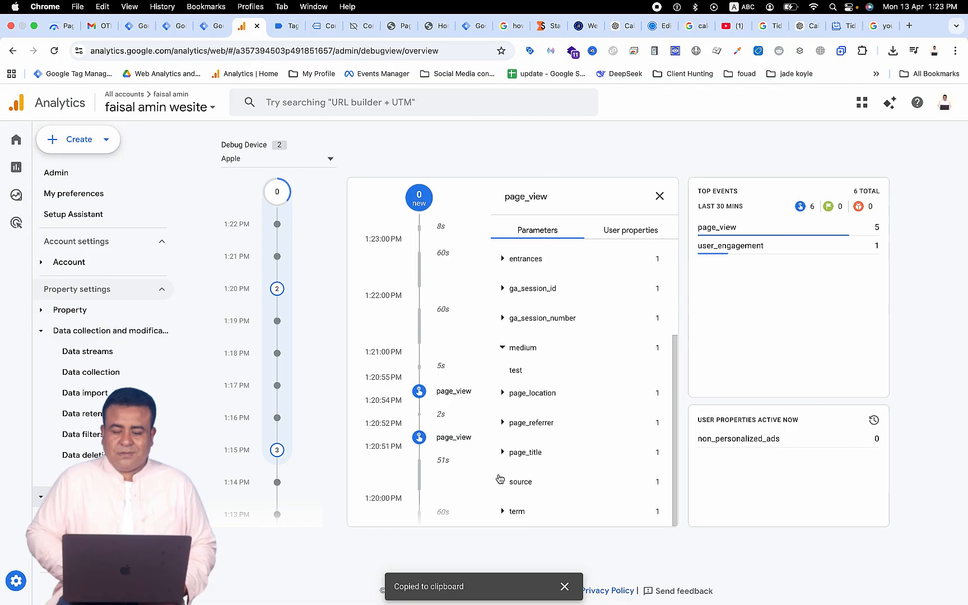
pyautogui.click(503, 485)
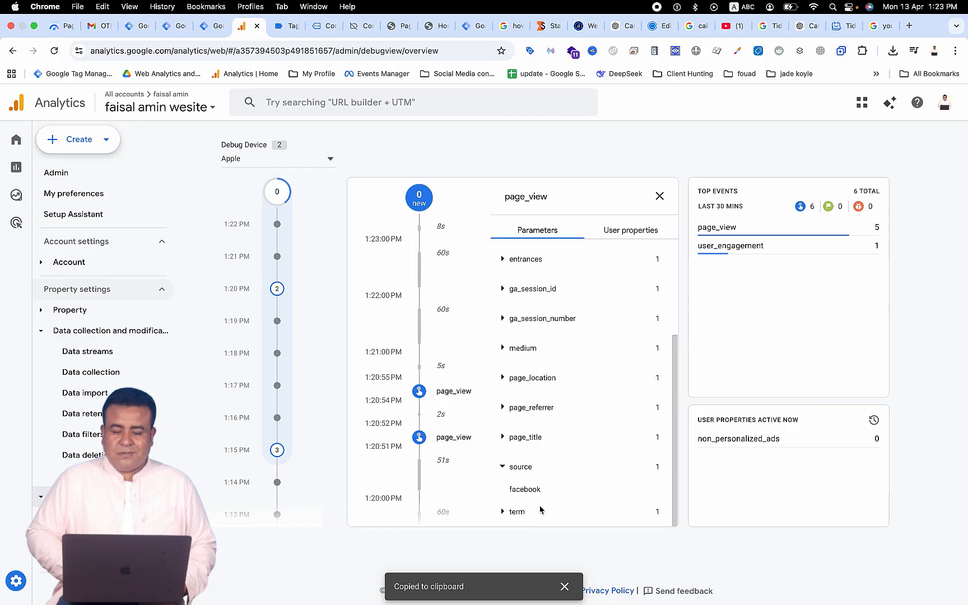
pyautogui.click(502, 513)
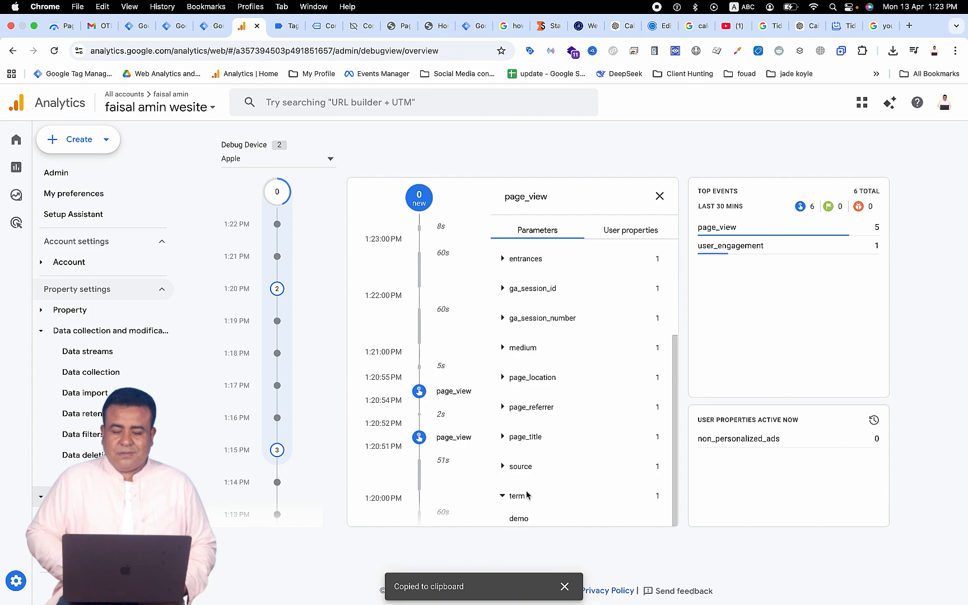
pyautogui.scroll(5, 537, 464)
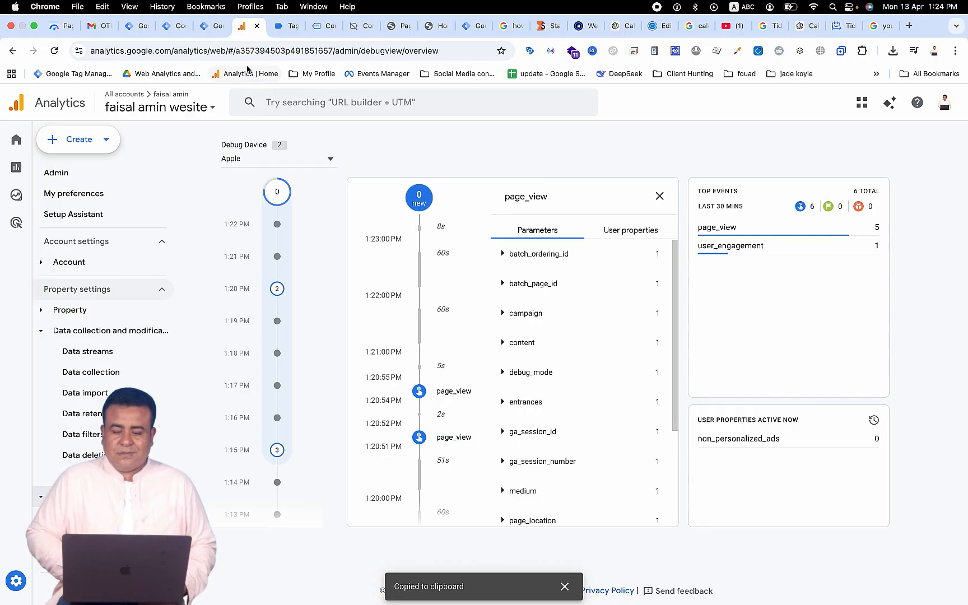
# Step: Return to Tag Assistant and review the Calendly UTM. - GA4 tag's event name, parameters and firing messages for the latest preview
pyautogui.click(272, 33)
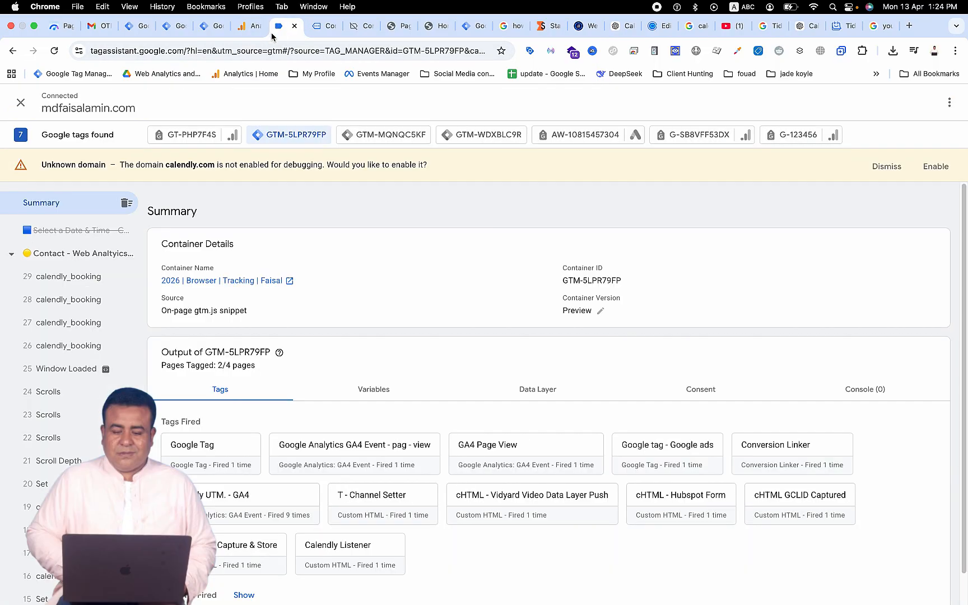
pyautogui.click(229, 499)
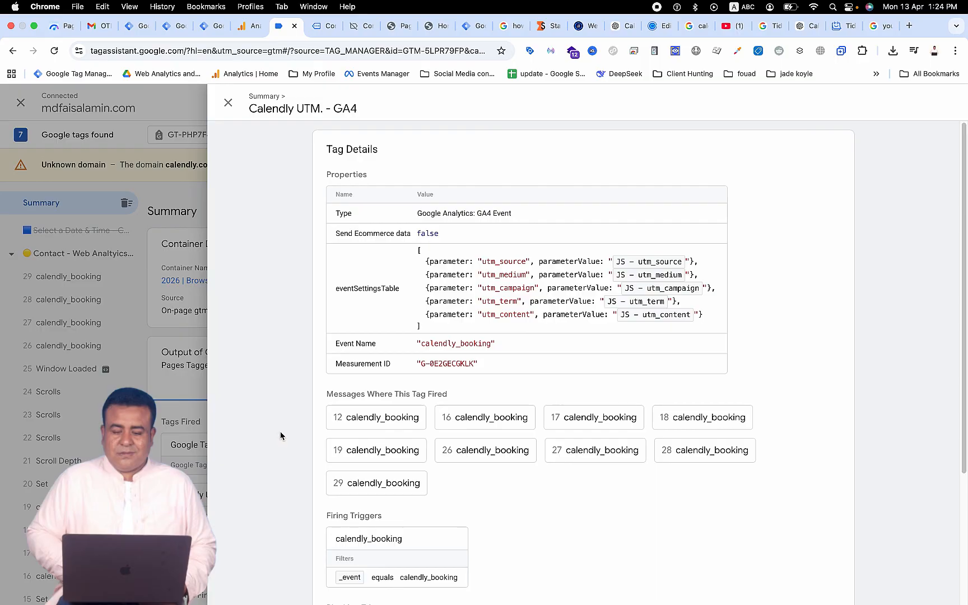